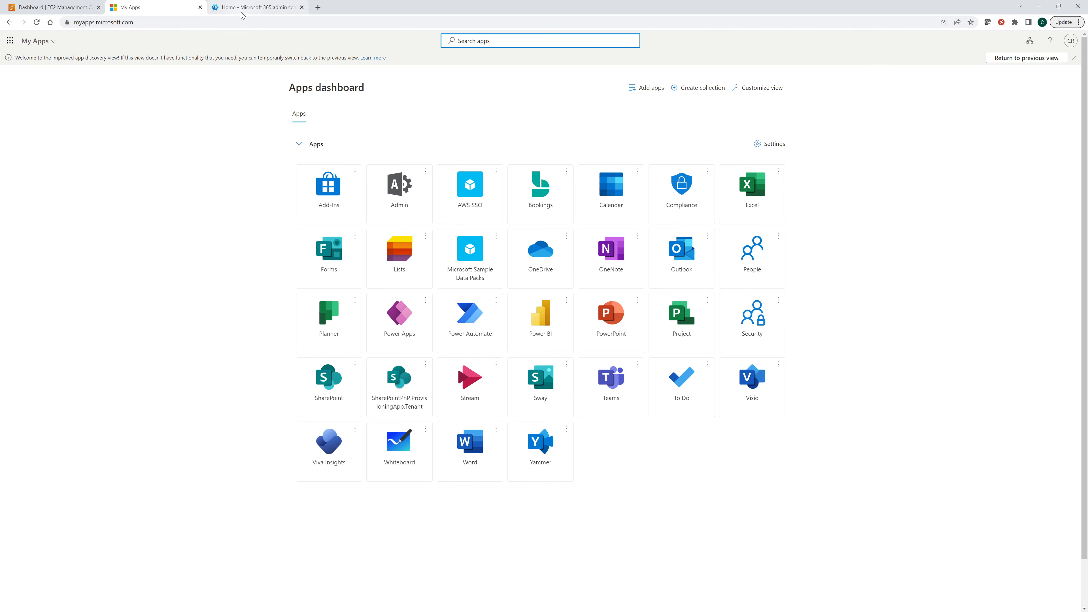
mouse_move(242, 15)
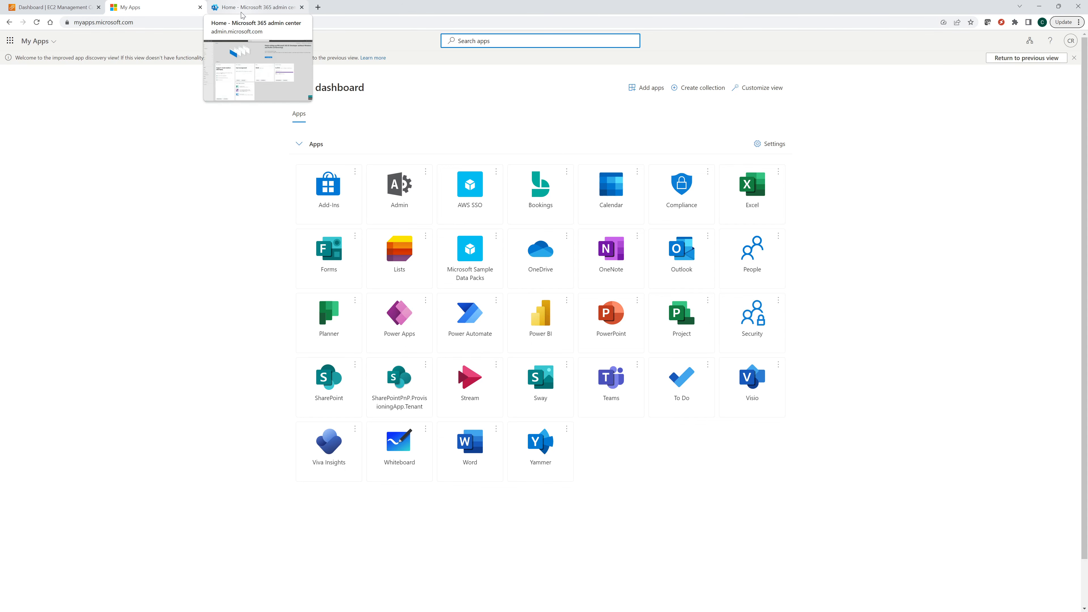
click(241, 12)
click(156, 8)
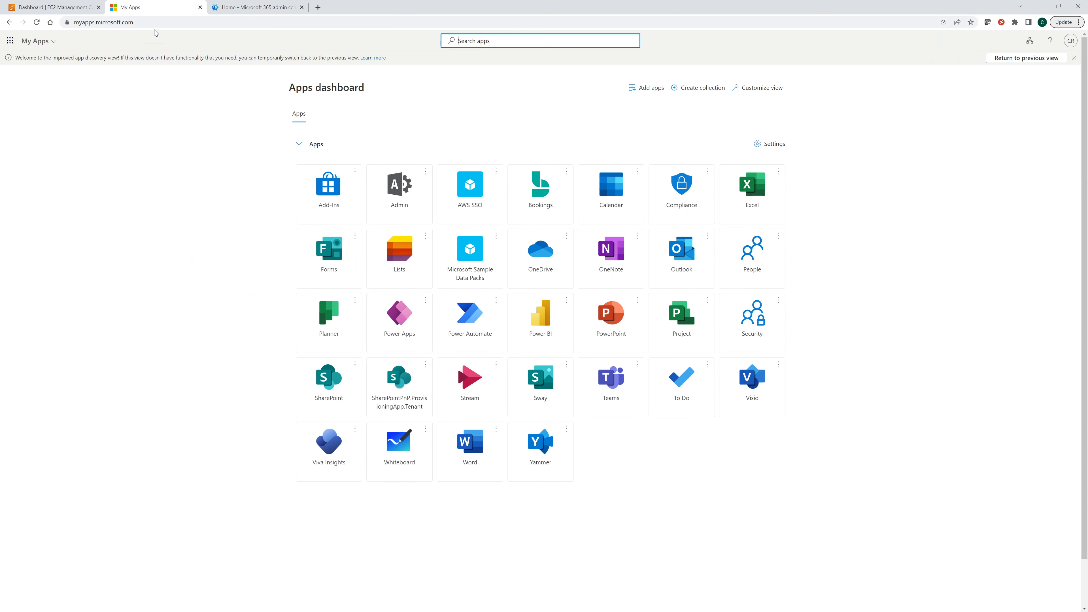
Switch to the AWS console, search its services for "identi" and open IAM Identity Center
click(57, 9)
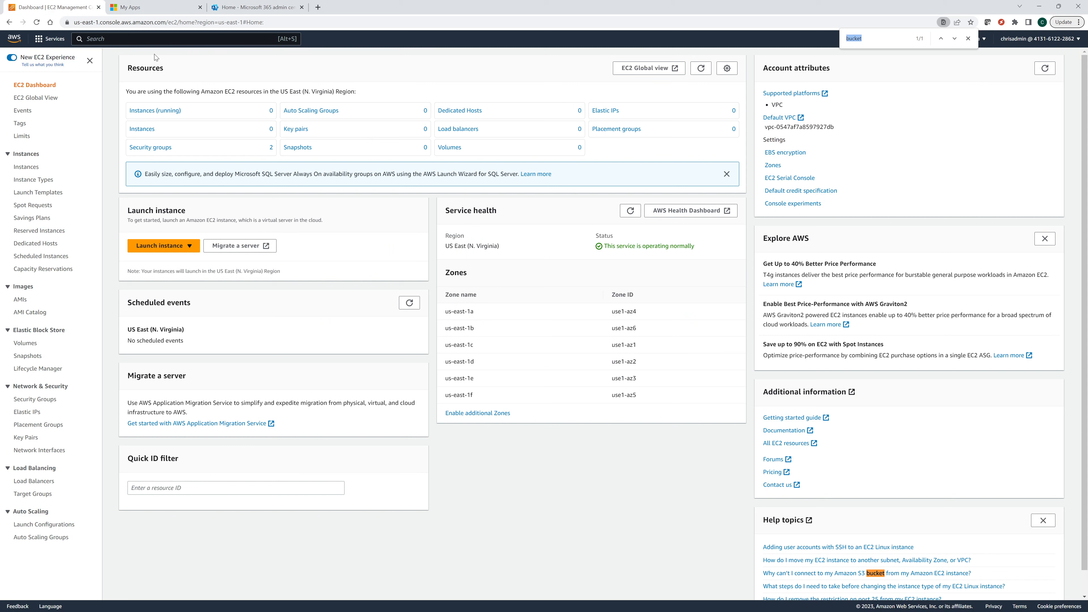
click(139, 41)
text(identi)
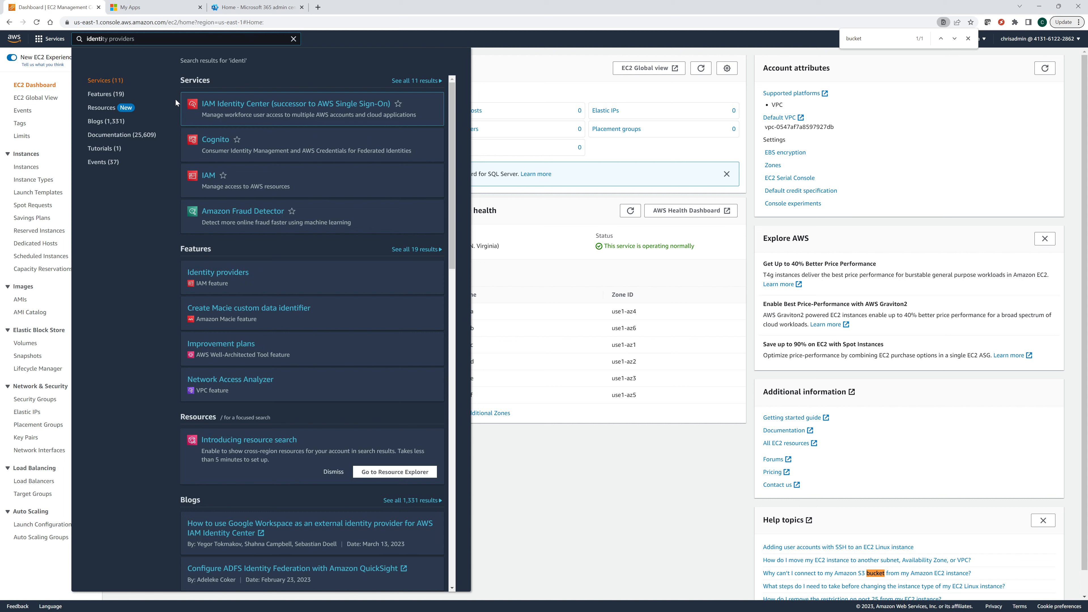
click(263, 100)
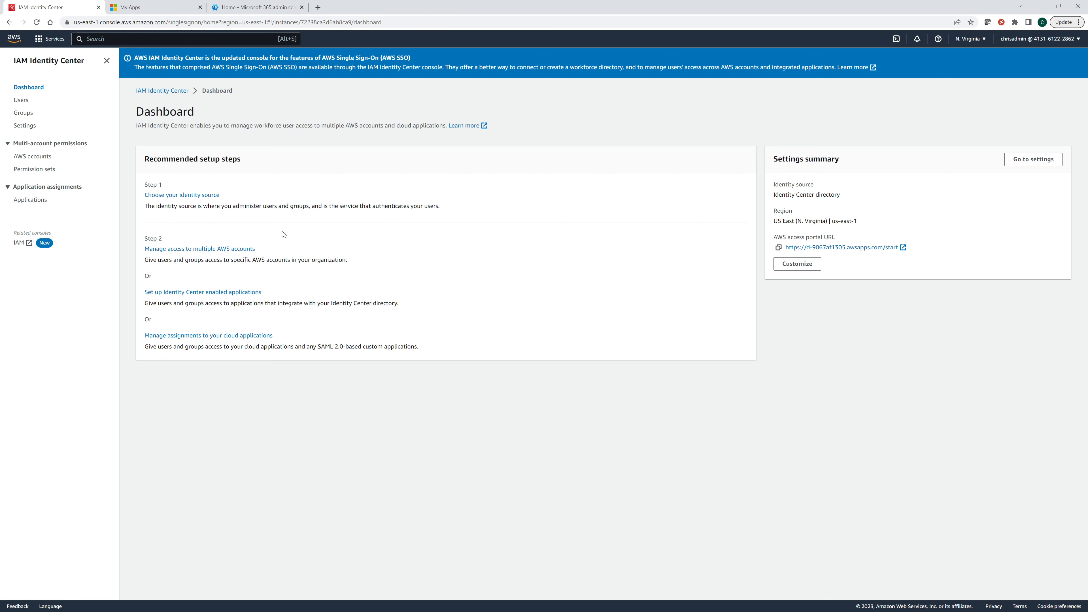
Open the IAM Identity Center settings and review the authentication, management and identity source sections
click(23, 126)
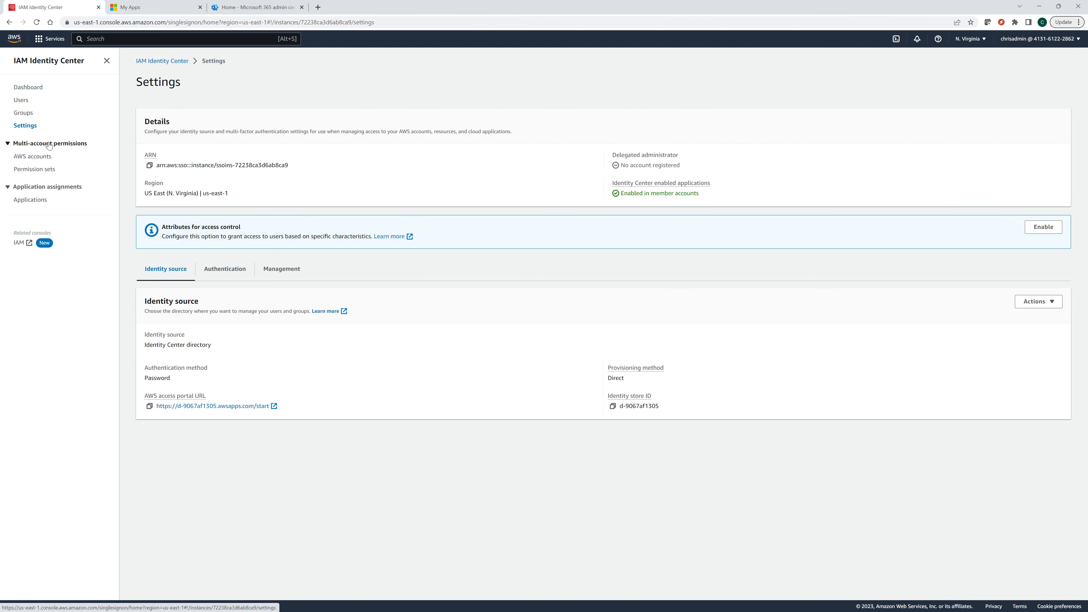
click(226, 269)
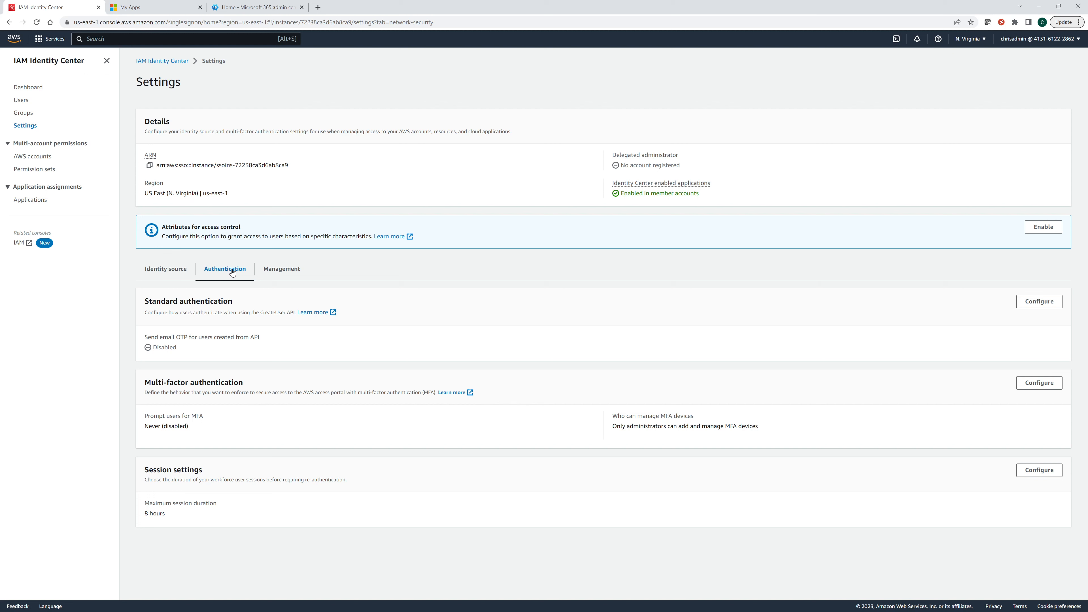
click(281, 272)
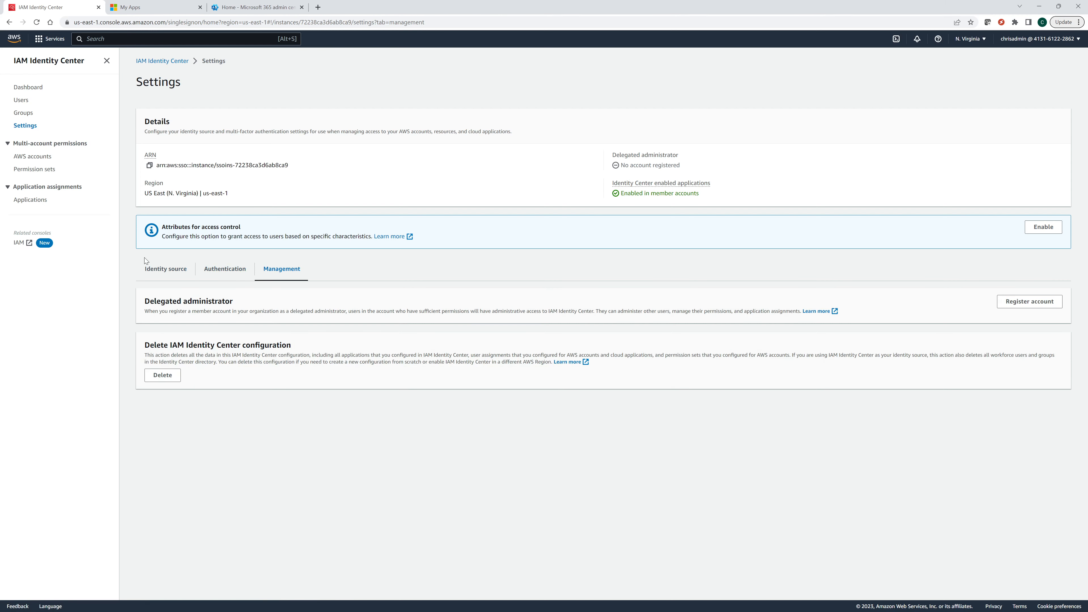
click(155, 269)
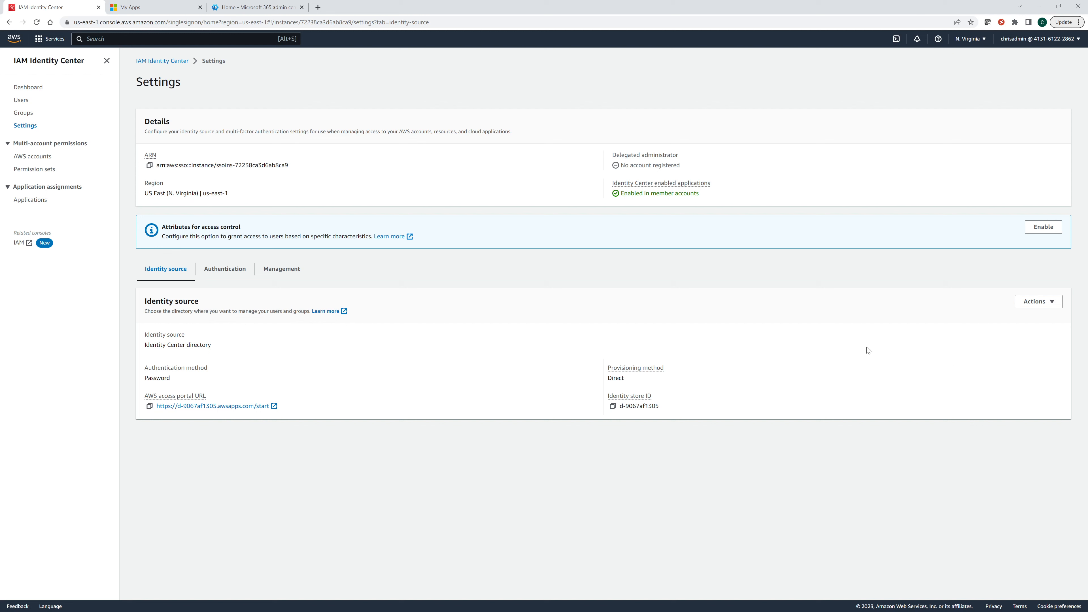
Start changing the identity source, choose External identity provider and proceed to its configuration
click(1035, 302)
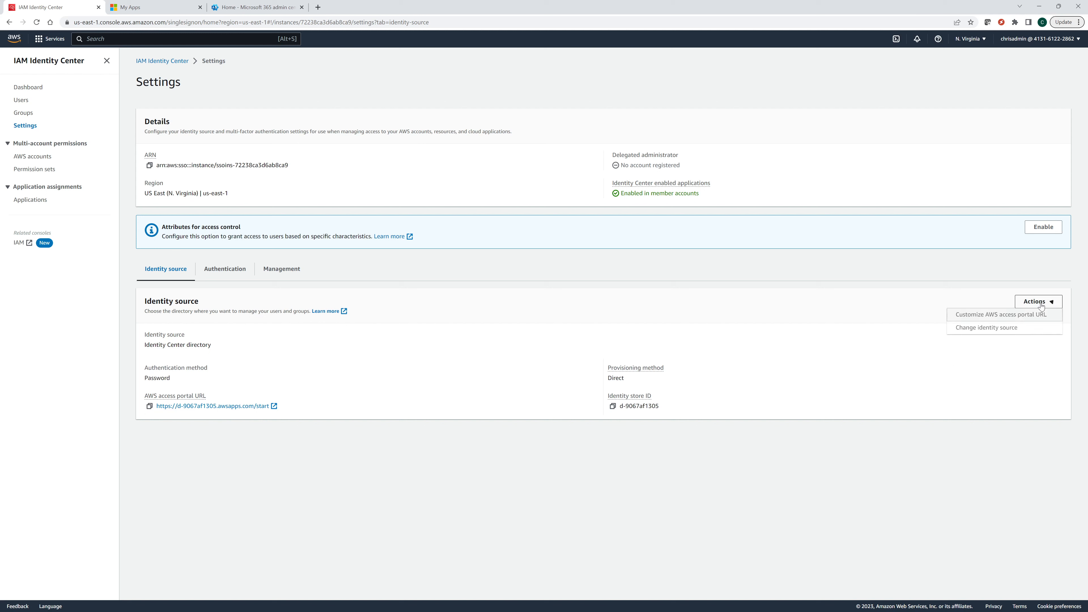
click(1001, 328)
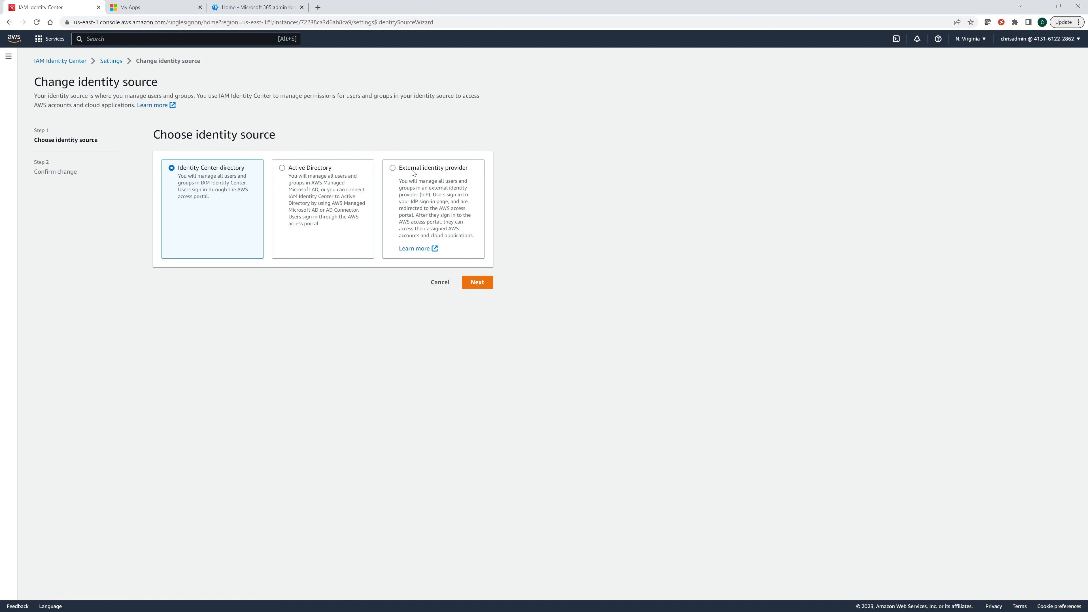
click(393, 169)
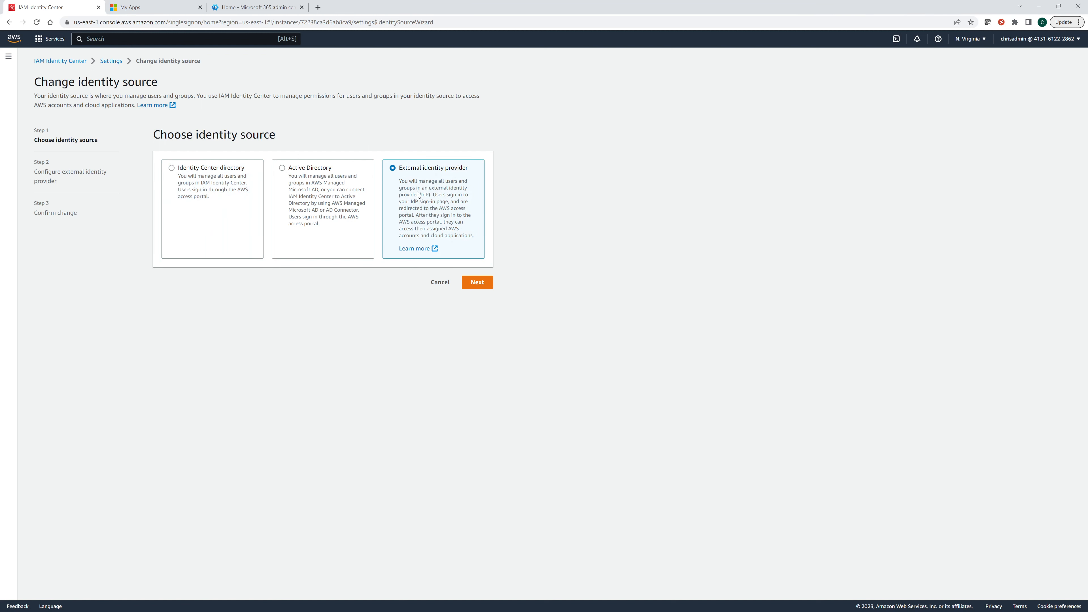
click(469, 281)
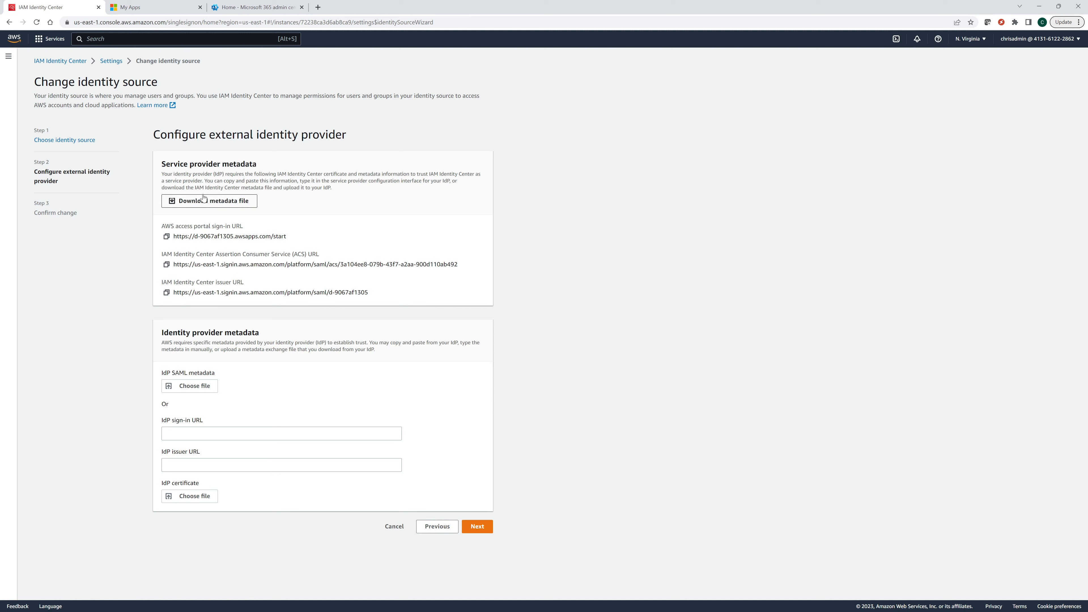
Switch to My Apps, open the Admin app in a new tab and close the old Microsoft 365 admin center tab
right_click(270, 11)
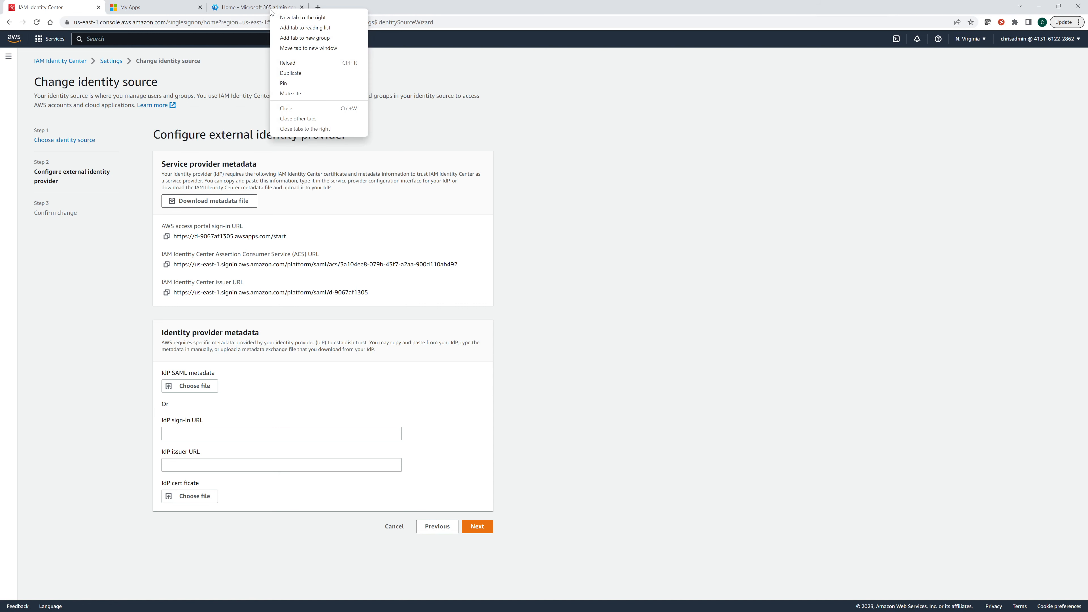
click(167, 6)
click(167, 5)
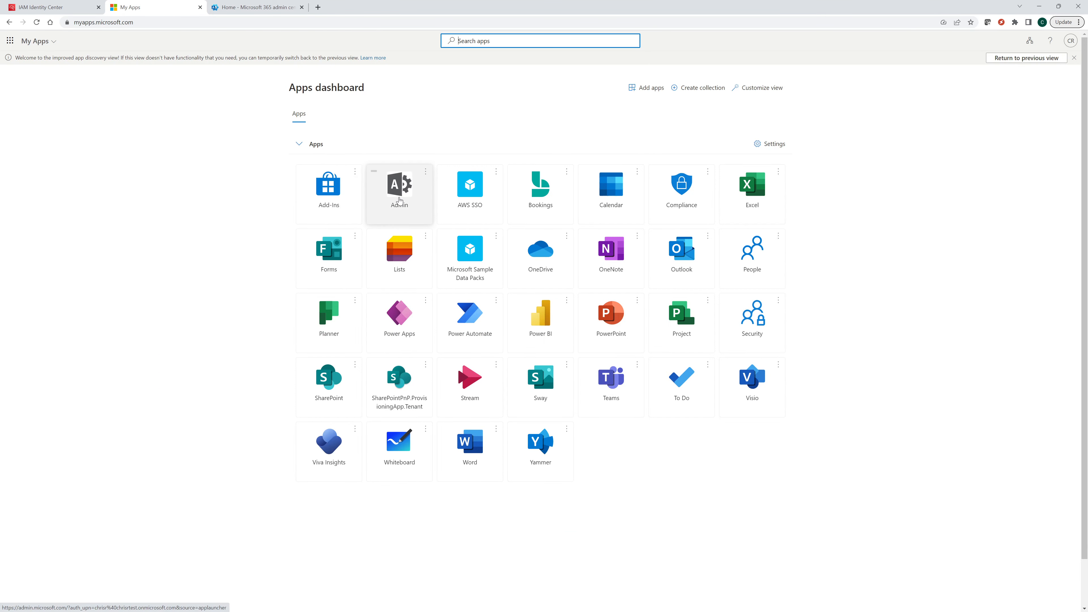
click(408, 202)
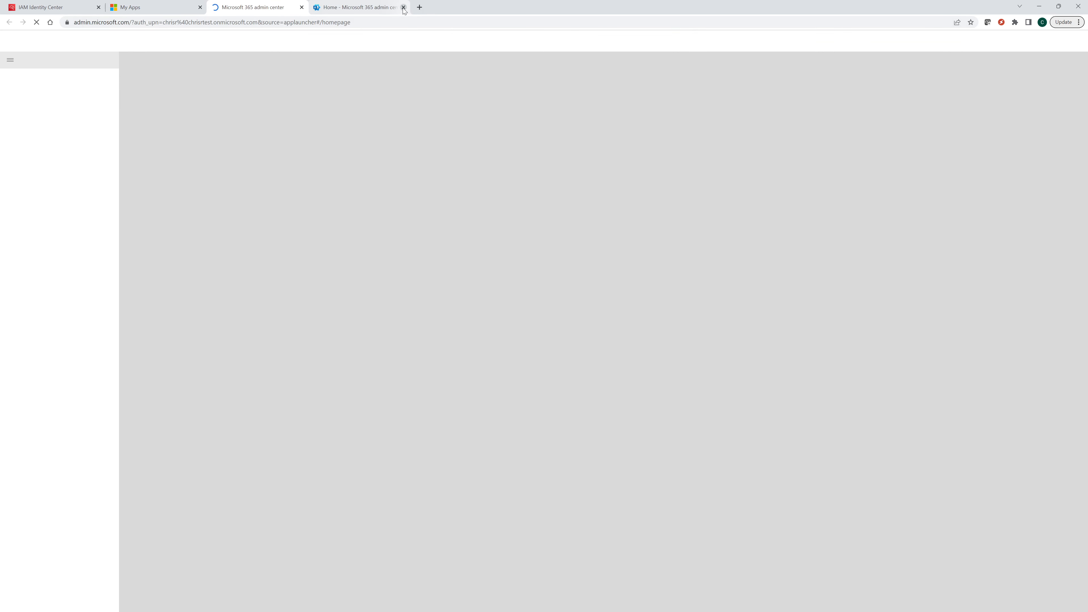
click(403, 7)
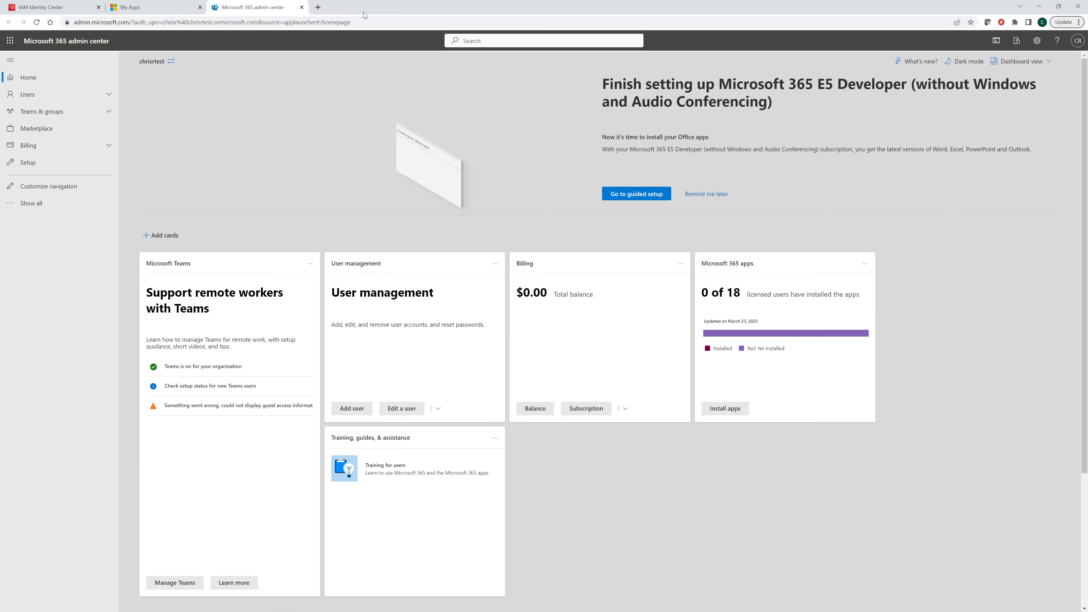
Arrange two browser windows side by side, moving the My Apps page into its own window on the other half of the screen
drag(376, 12, 420, 39)
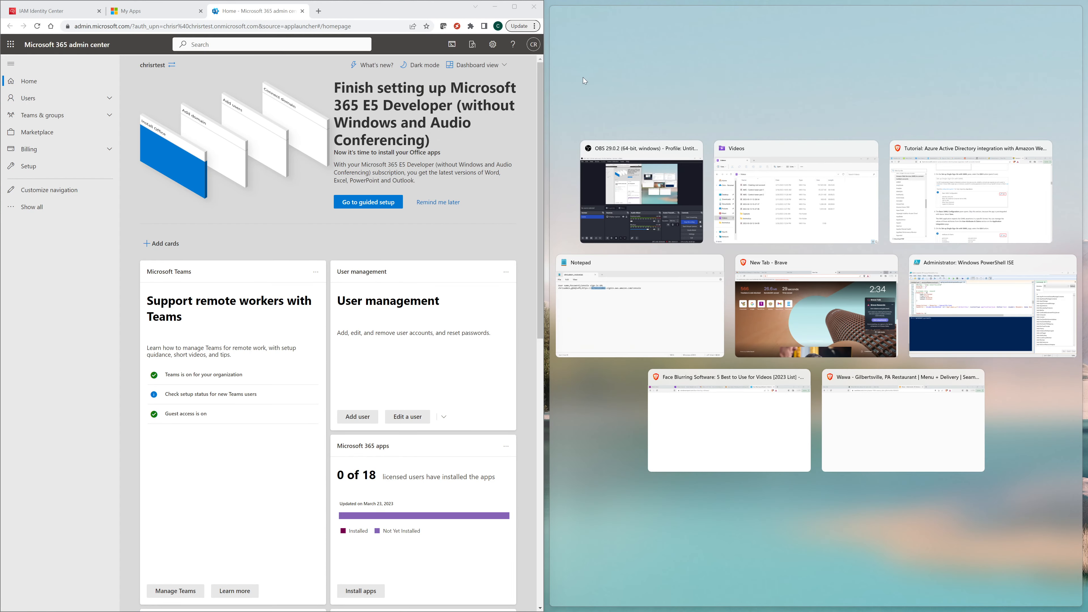
click(607, 74)
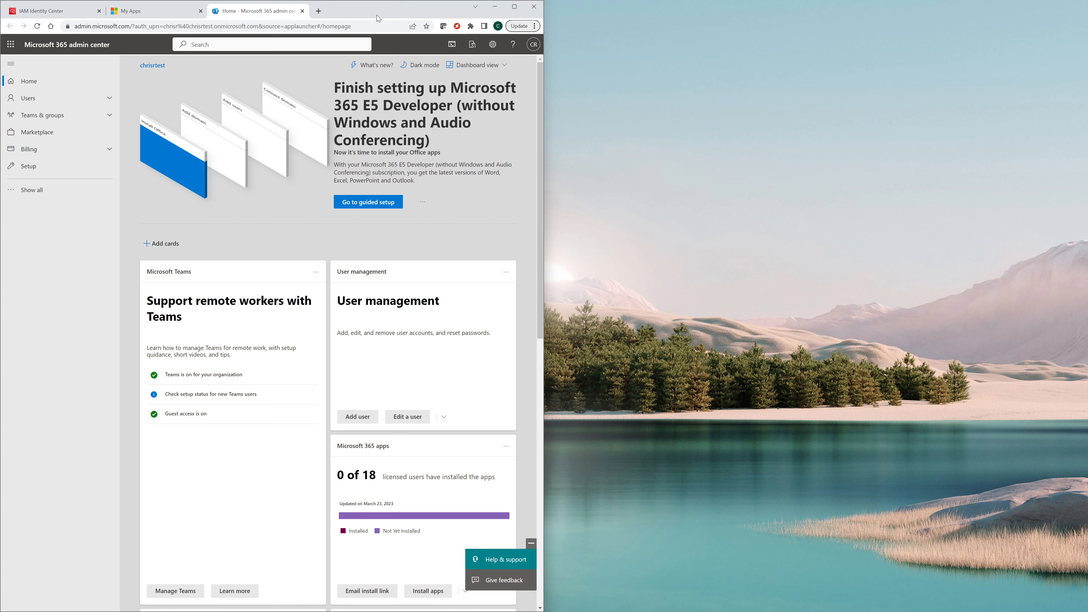
right_click(161, 9)
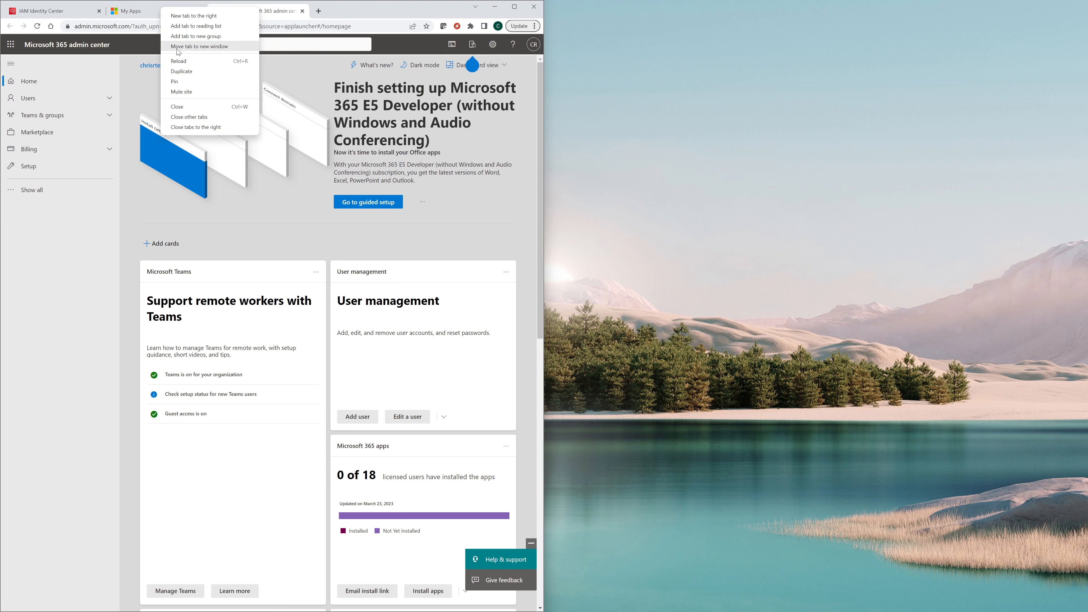
click(195, 46)
drag(263, 19, 752, 4)
drag(724, 4, 437, 32)
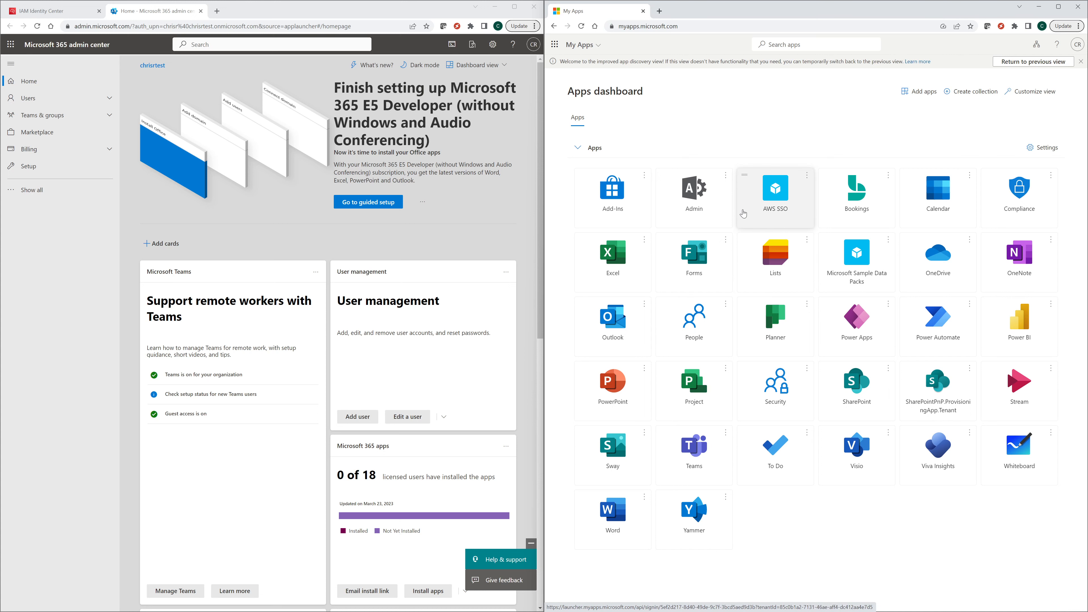
From My Apps, open the Microsoft 365 admin center and go to its Azure Active Directory admin center
click(703, 206)
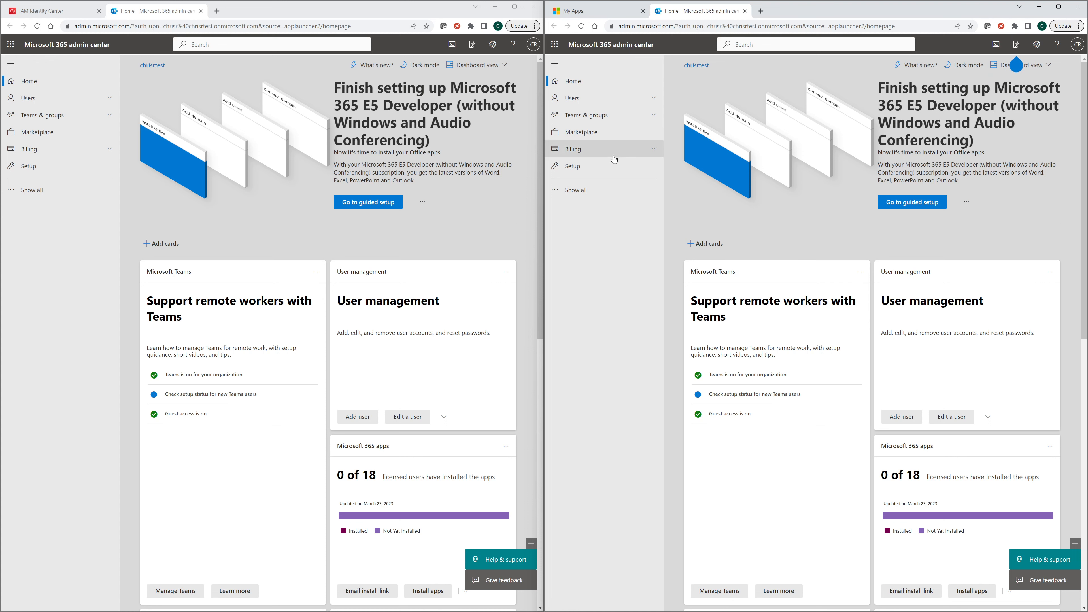
click(585, 97)
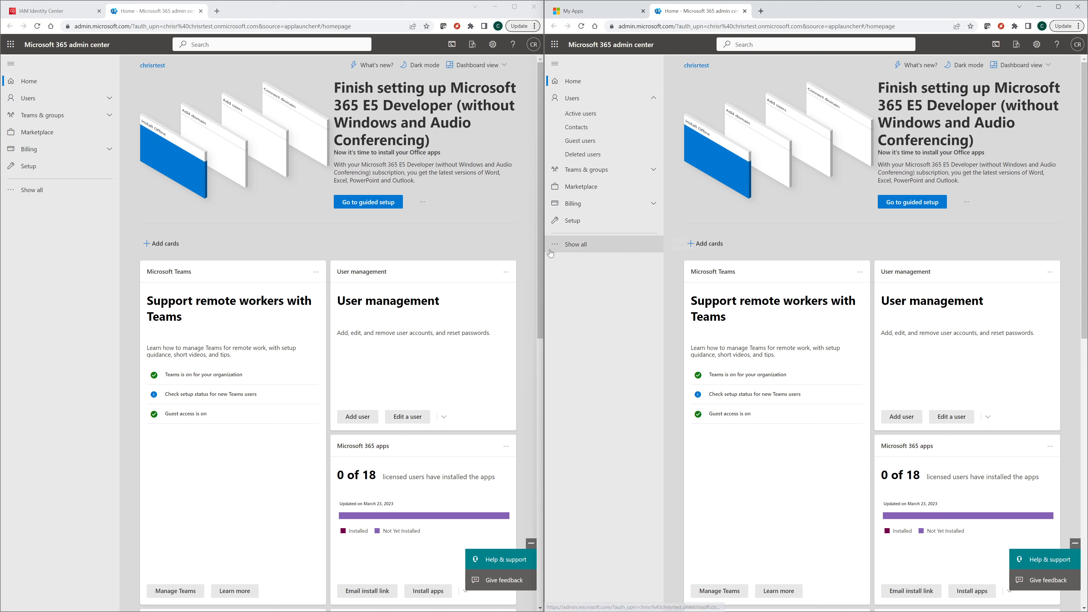
click(575, 244)
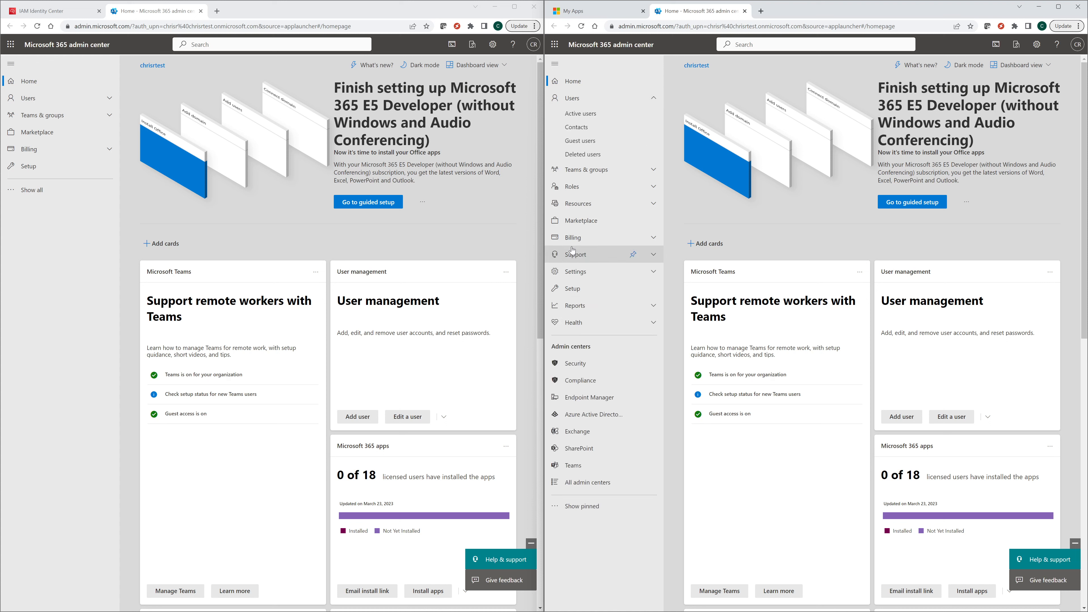
click(570, 413)
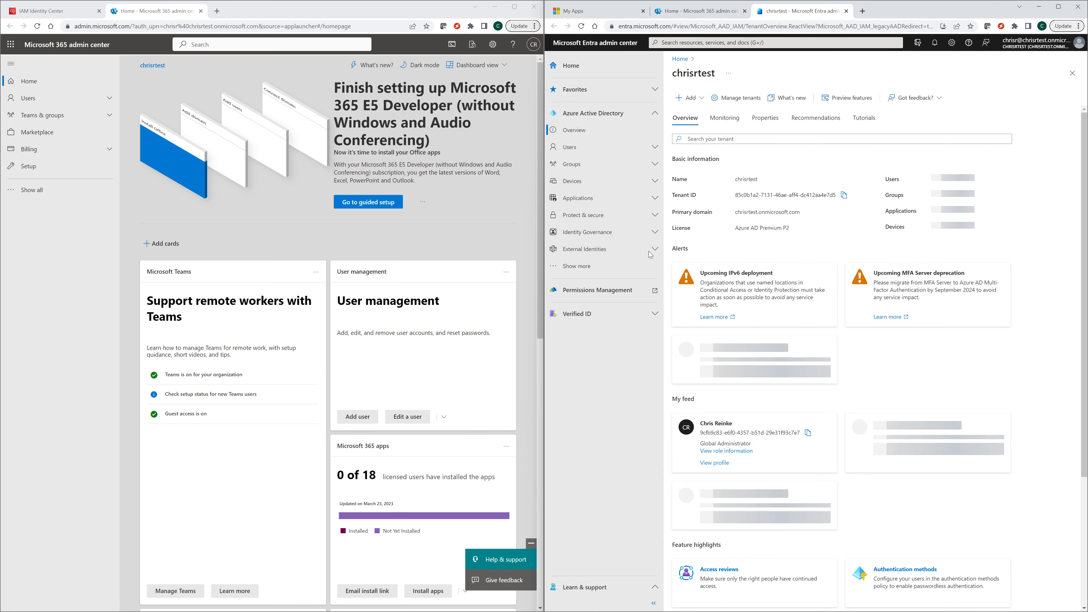
Look at the list of all users in the Azure Active Directory tenant
click(593, 146)
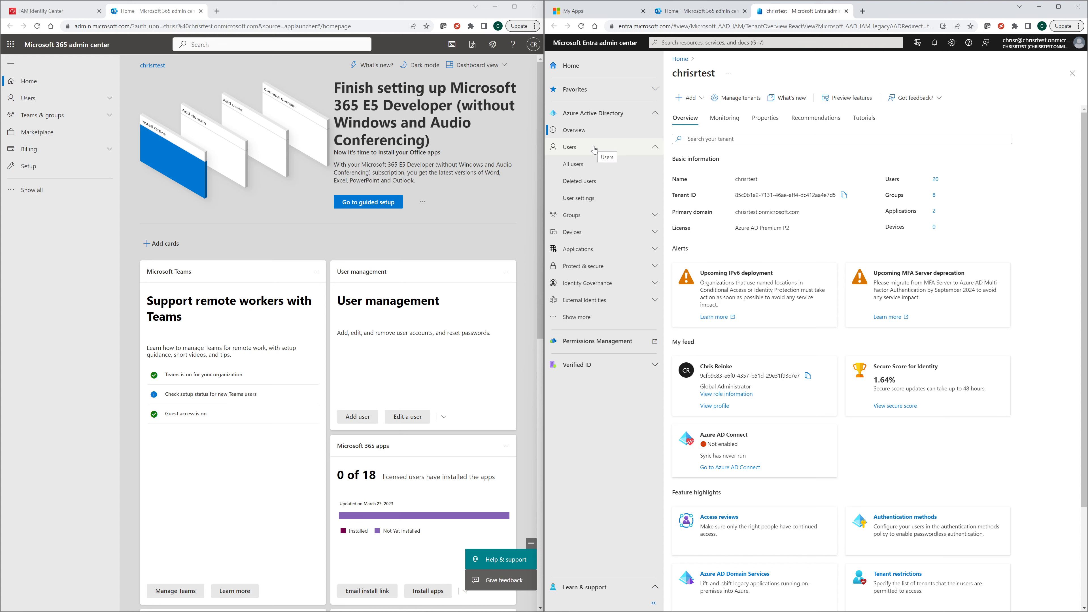
click(593, 150)
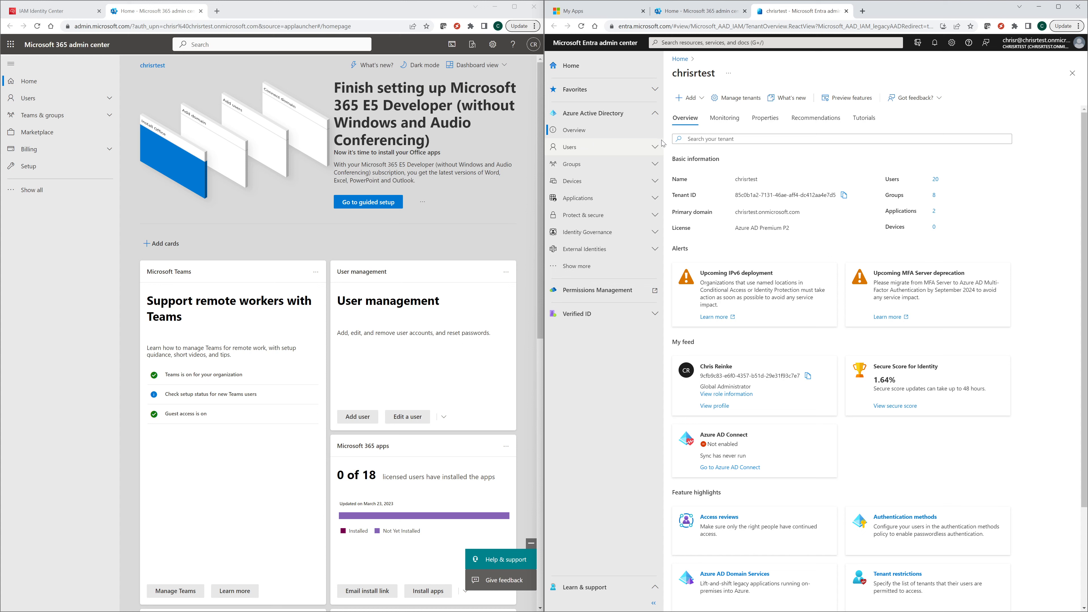
click(585, 147)
click(570, 173)
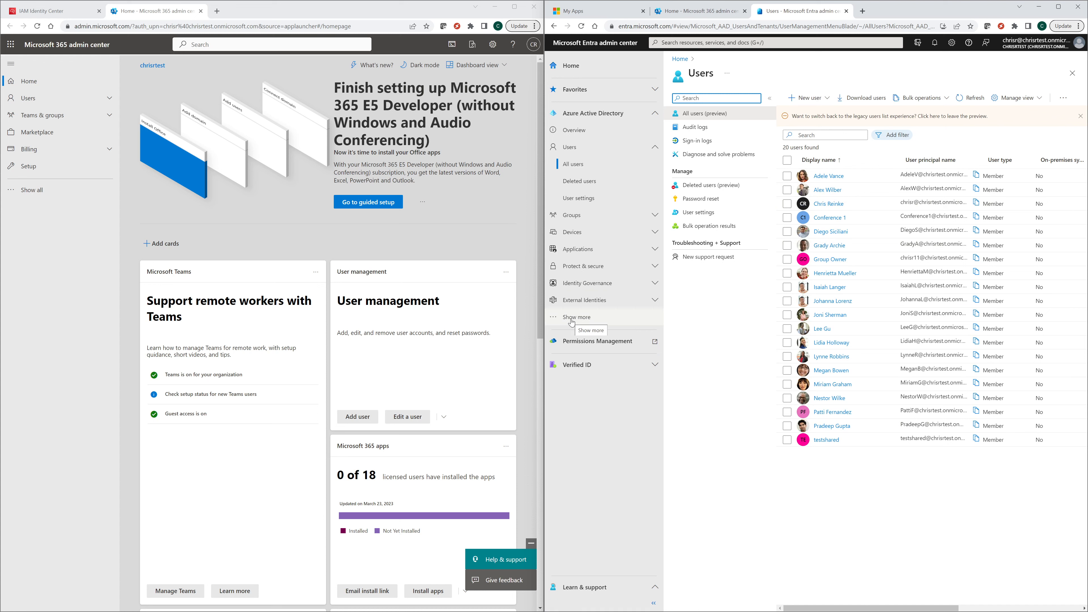
Go to the tenant's enterprise applications and start adding a new application from the Azure AD gallery
click(567, 251)
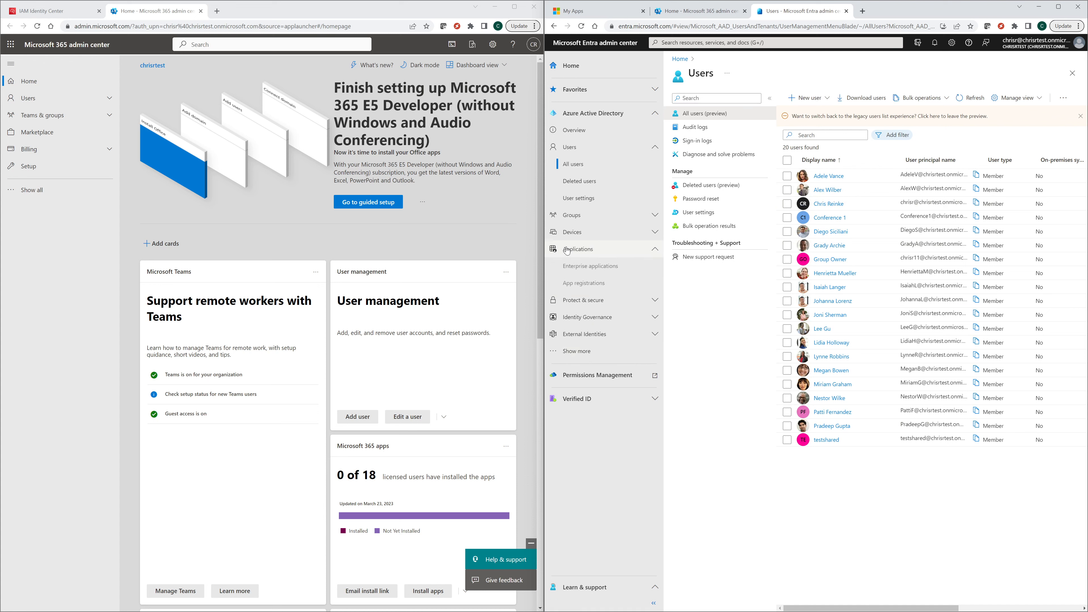
click(576, 266)
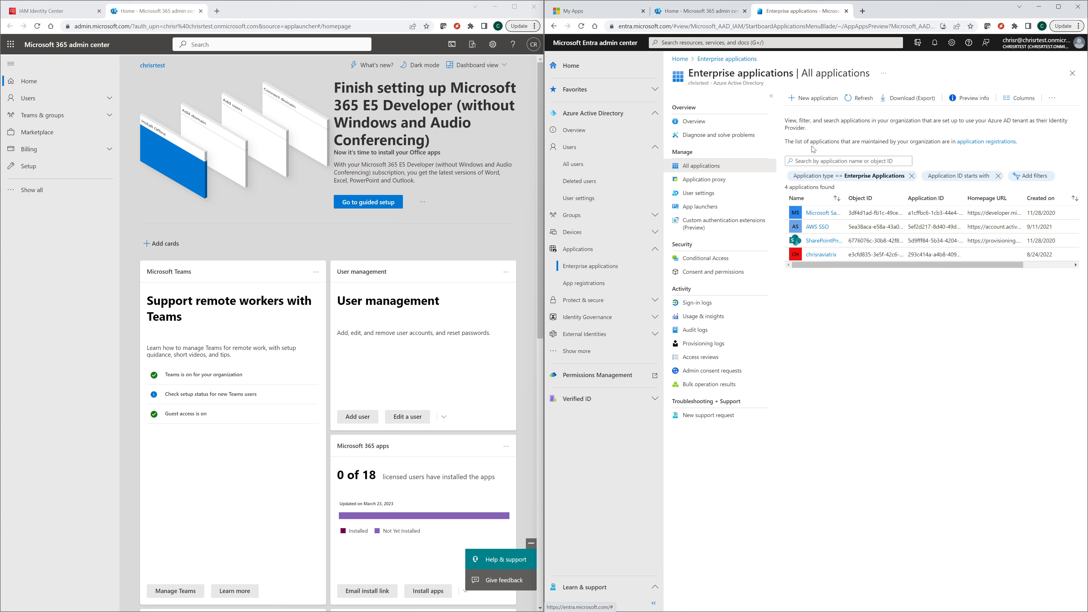
click(814, 100)
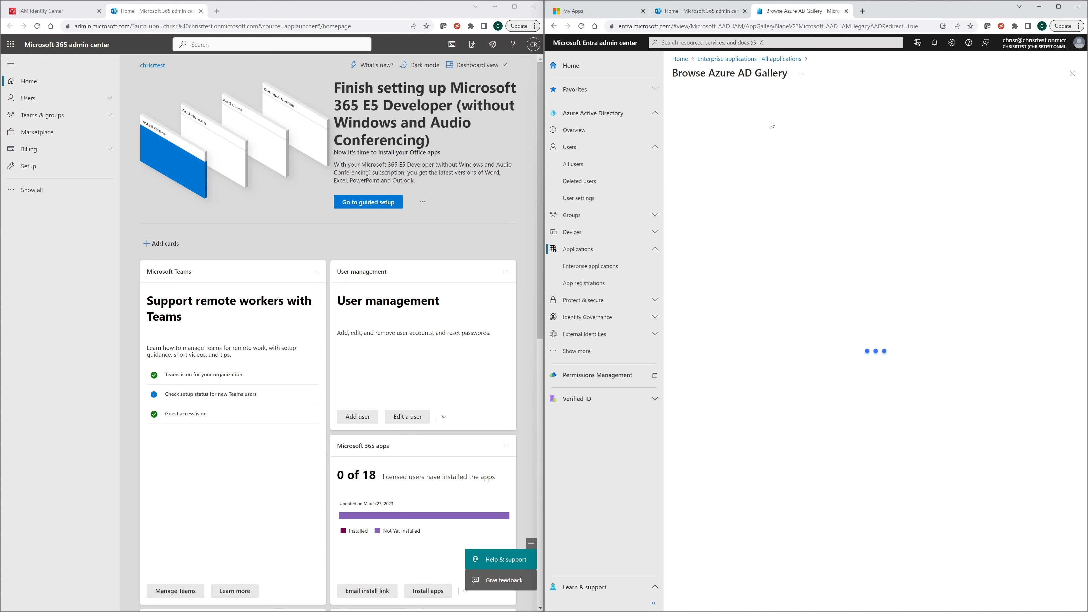
Search the gallery for "aws", show the AWS identity provider configuration alongside, and select AWS IAM Identity Center (successor to AWS Single Sign-On)
click(733, 157)
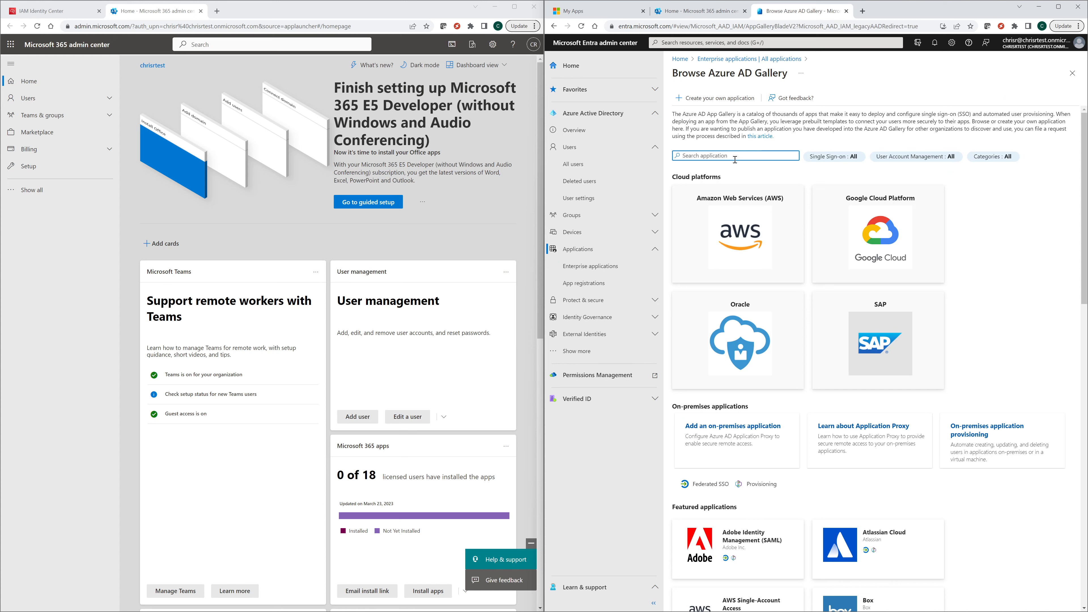
text(aws)
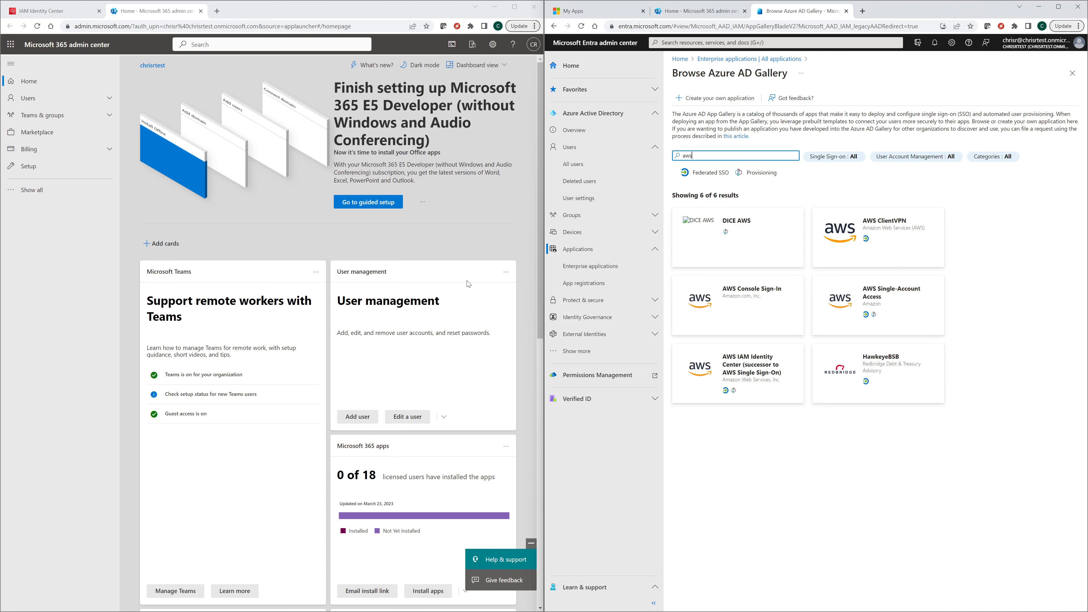
click(68, 12)
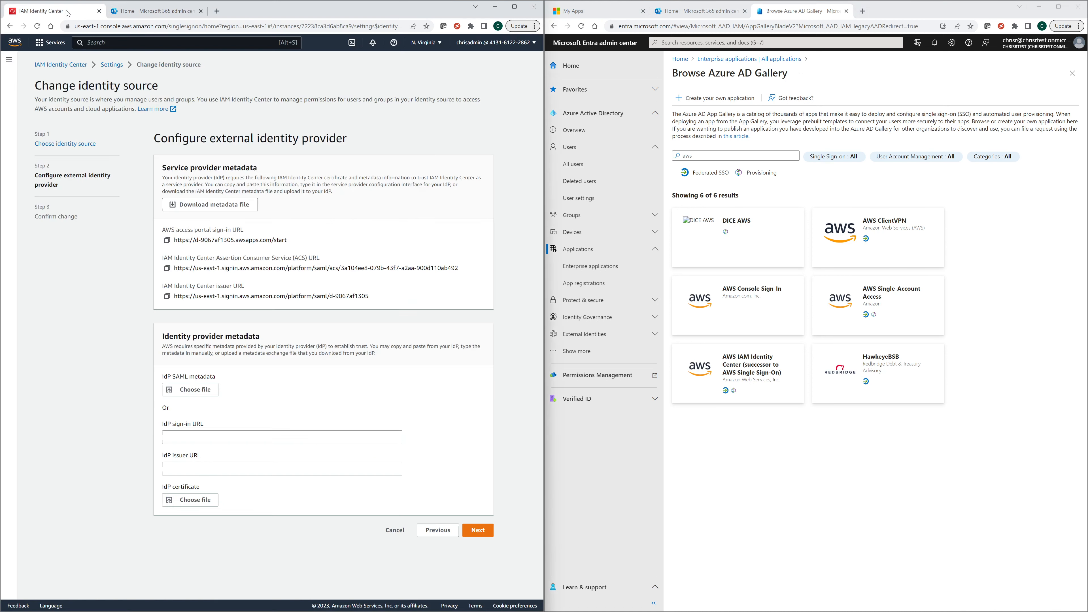
click(745, 374)
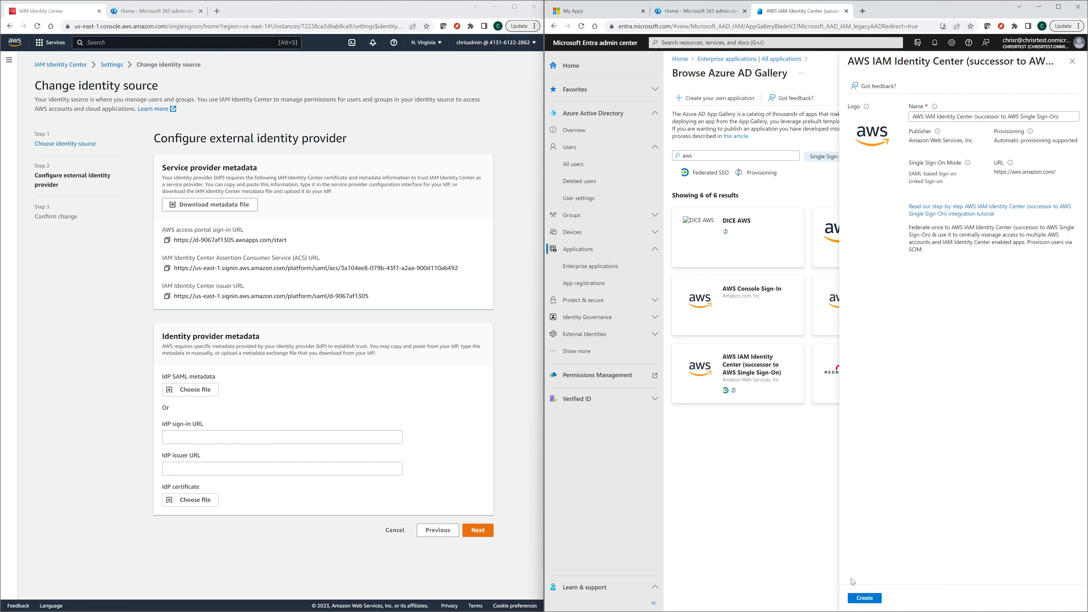
Create the AWS IAM Identity Center enterprise application and choose SAML as its single sign-on method
click(865, 598)
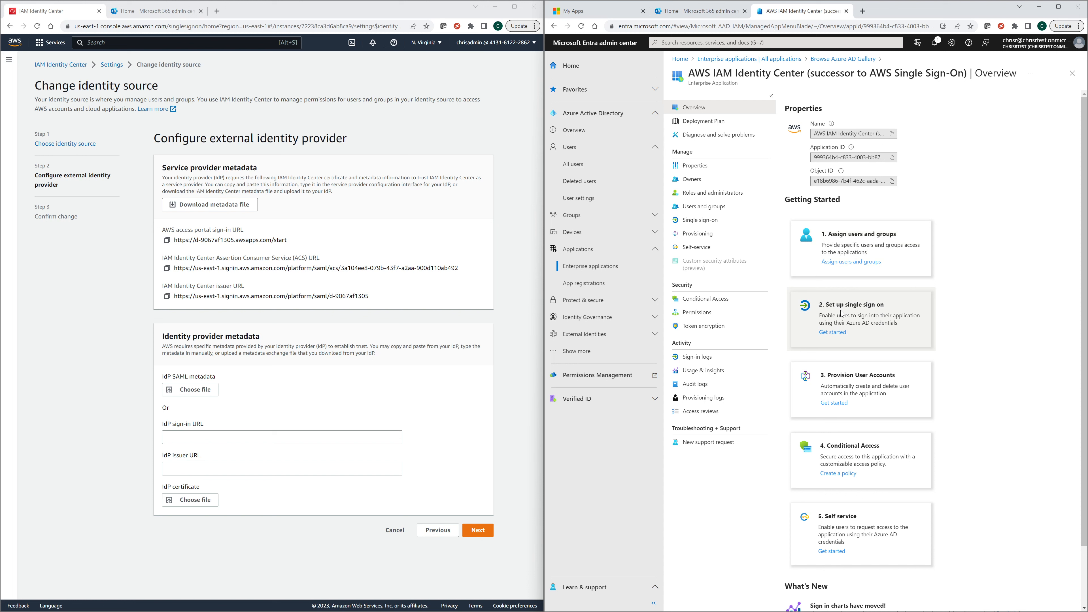
click(833, 333)
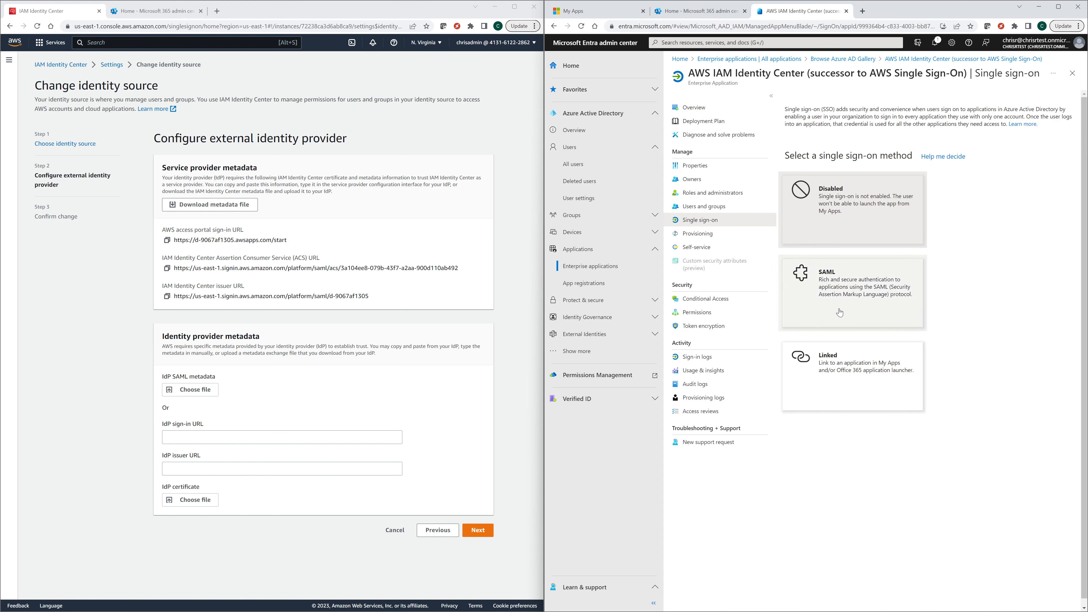
click(841, 309)
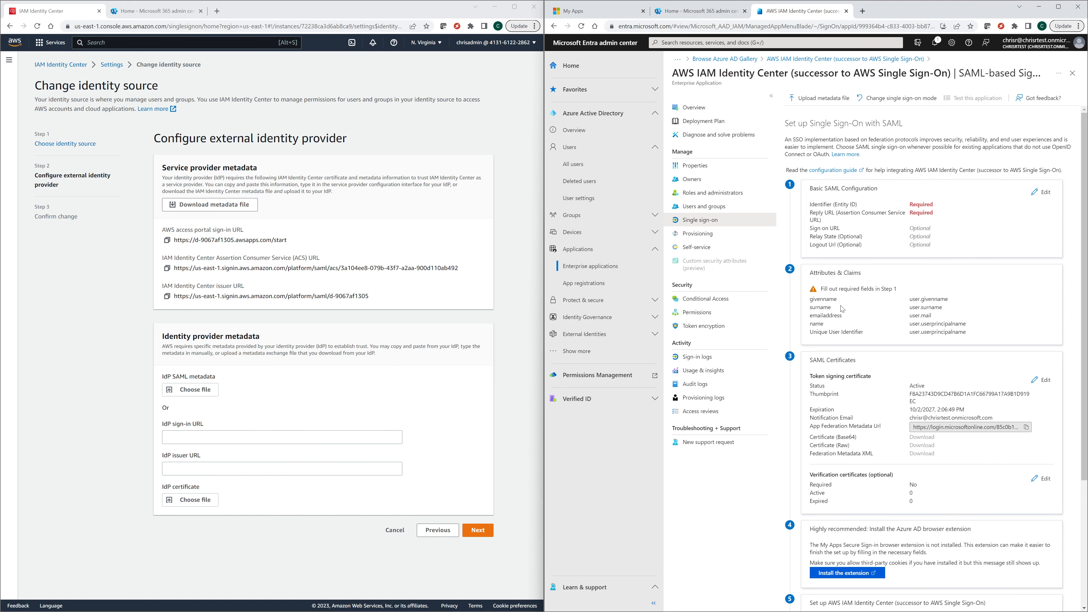
In the basic SAML configuration, add the copied IAM Identity Center issuer URL as the Identifier (Entity ID)
click(1040, 192)
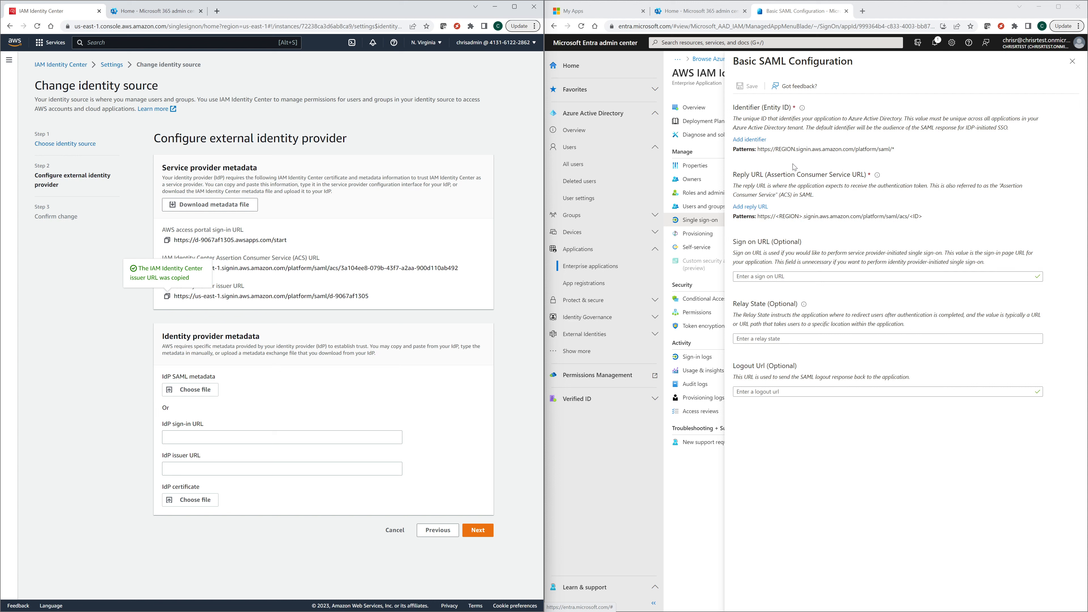
click(761, 141)
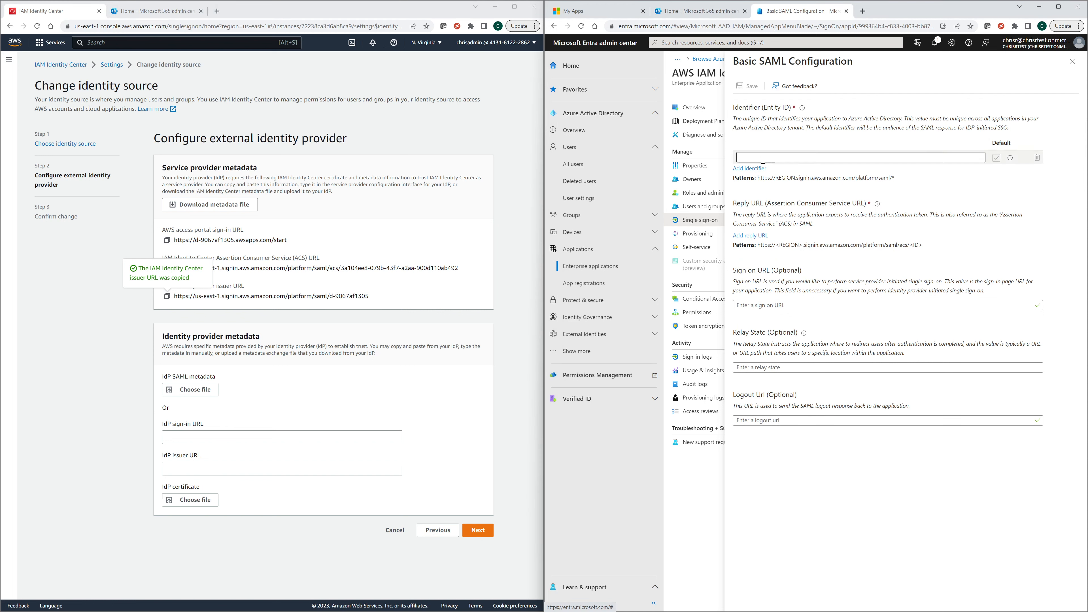
right_click(767, 160)
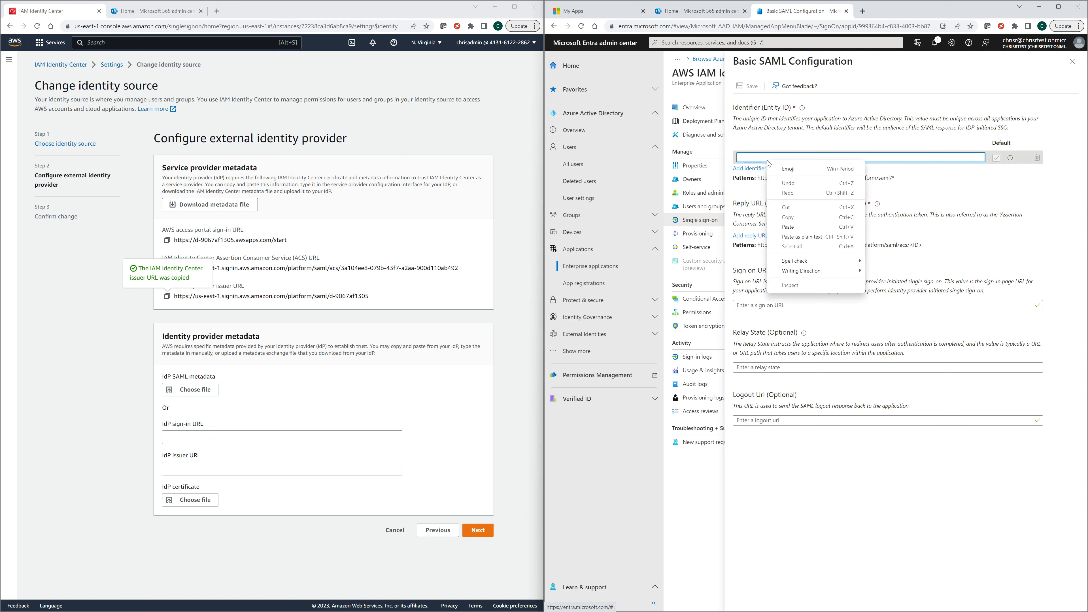
click(781, 235)
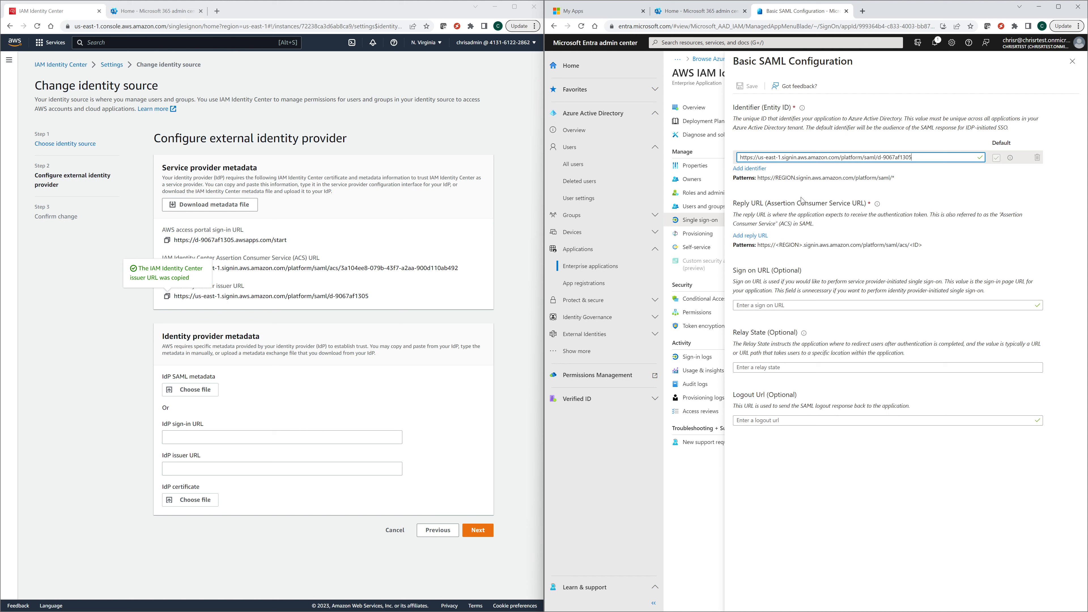
Copy the IAM Identity Center Assertion Consumer Service (ACS) URL from AWS and add it as the Reply URL
click(753, 235)
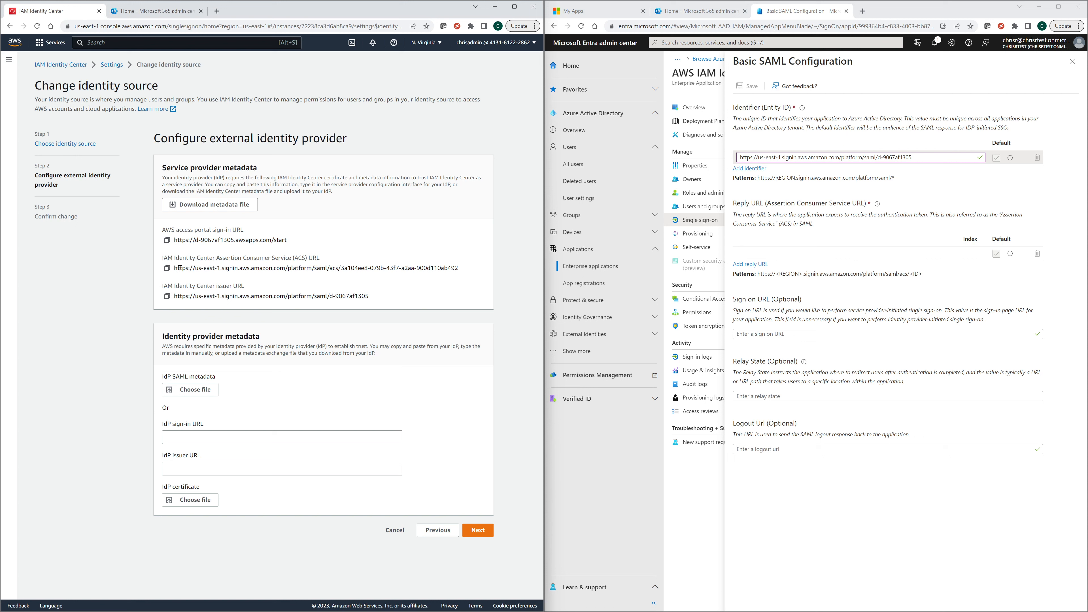
click(167, 268)
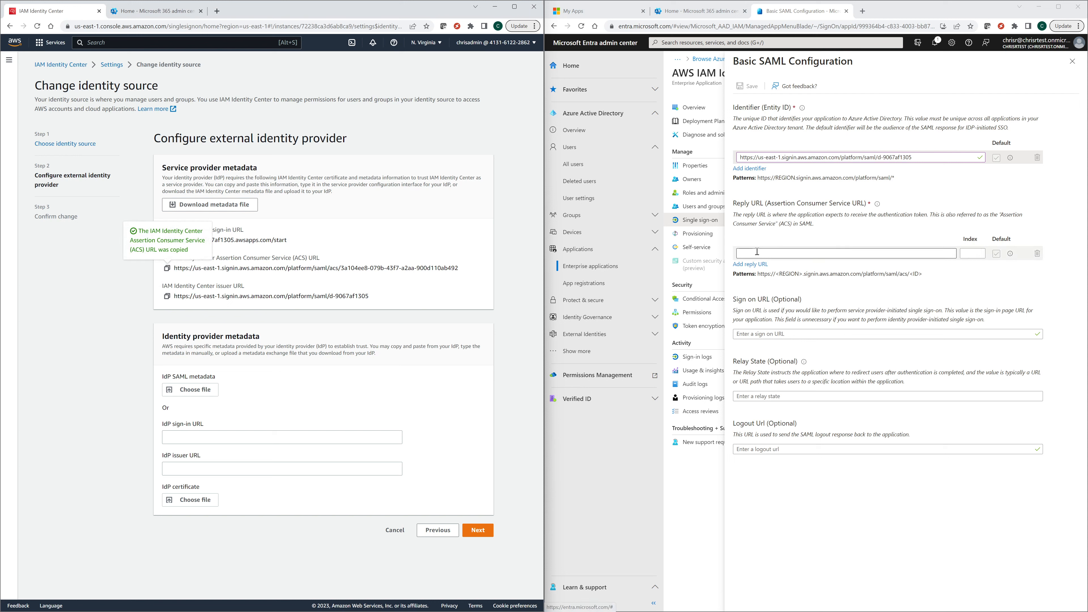
right_click(757, 254)
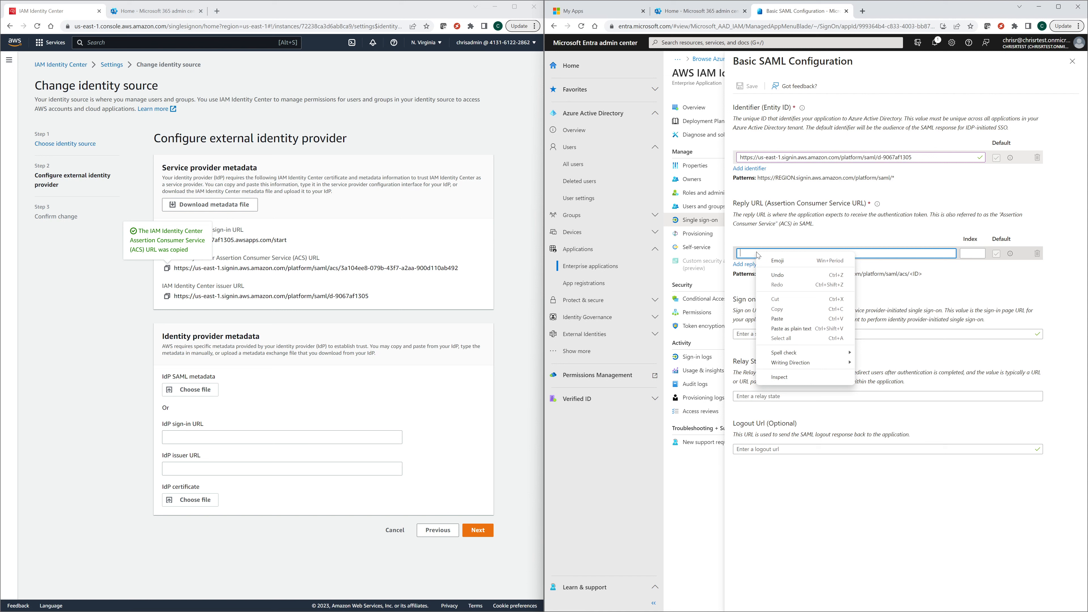
click(776, 318)
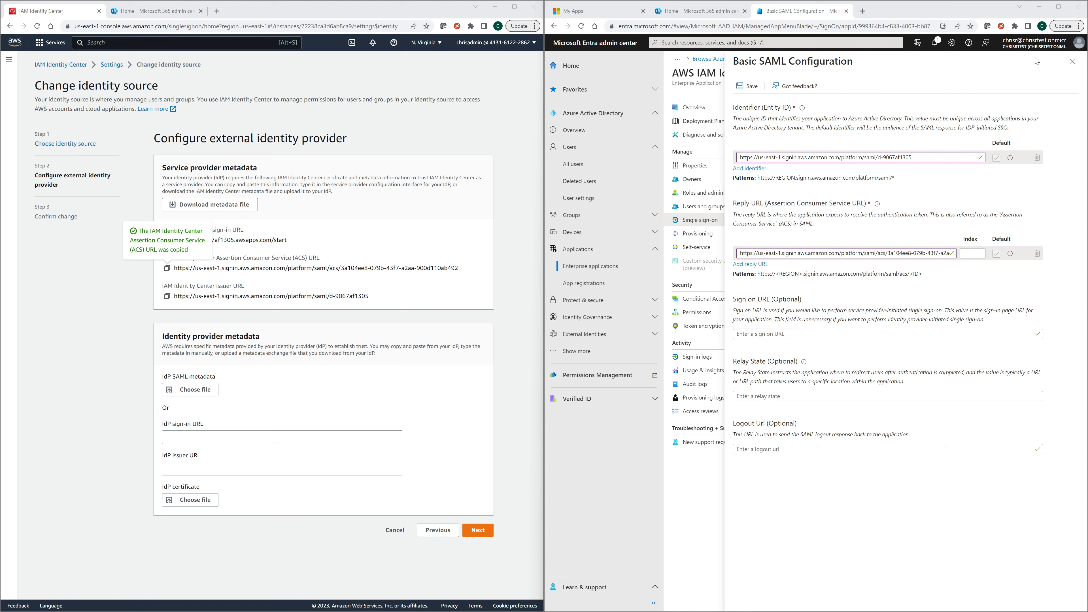
Save and close the basic SAML configuration, and postpone the offered single sign-on test
click(1073, 62)
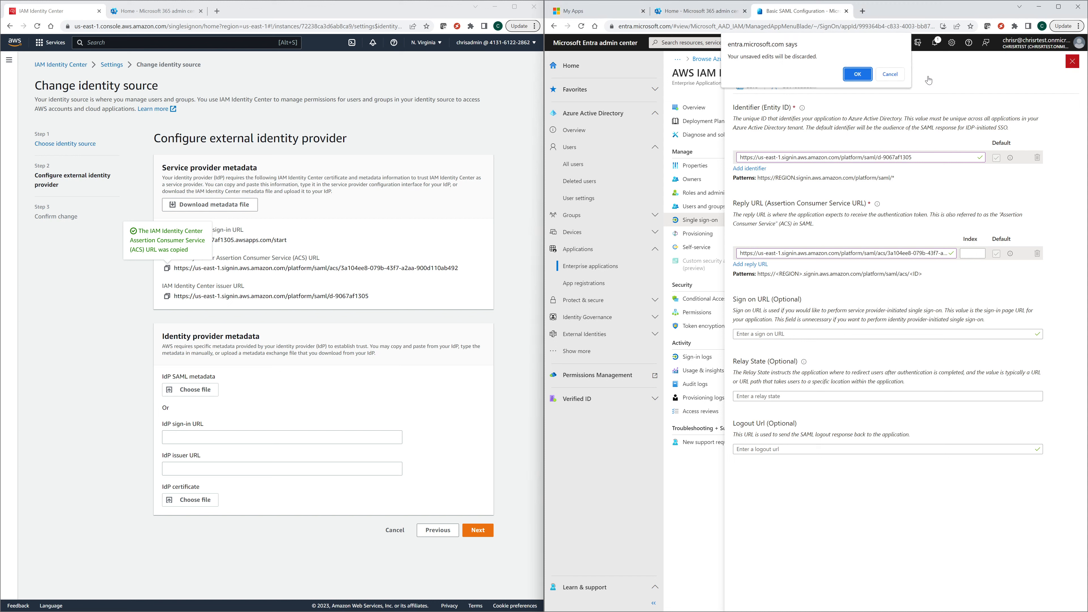
click(886, 76)
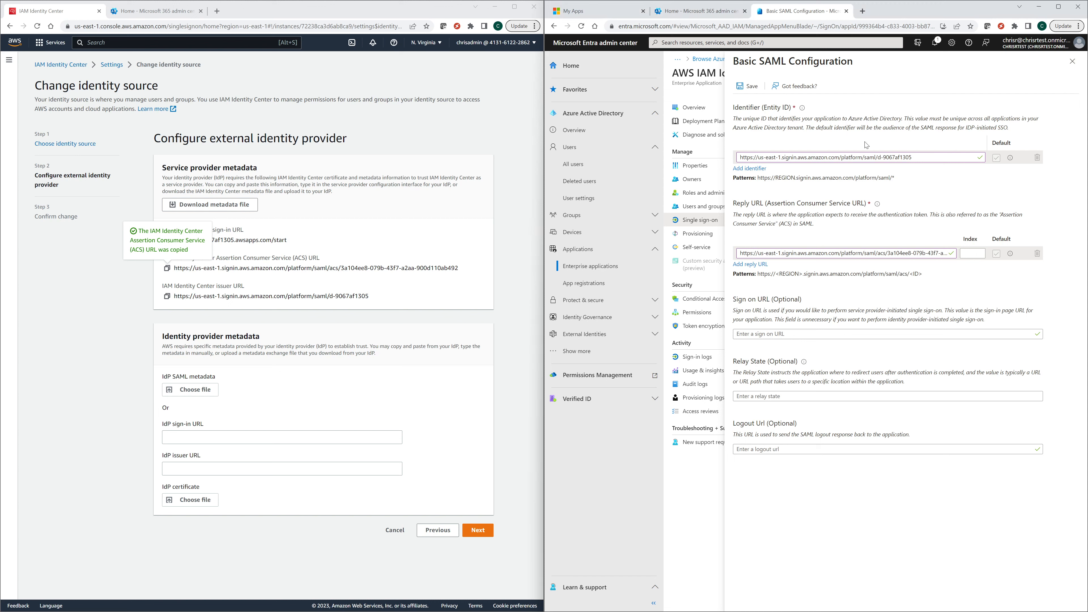
click(761, 88)
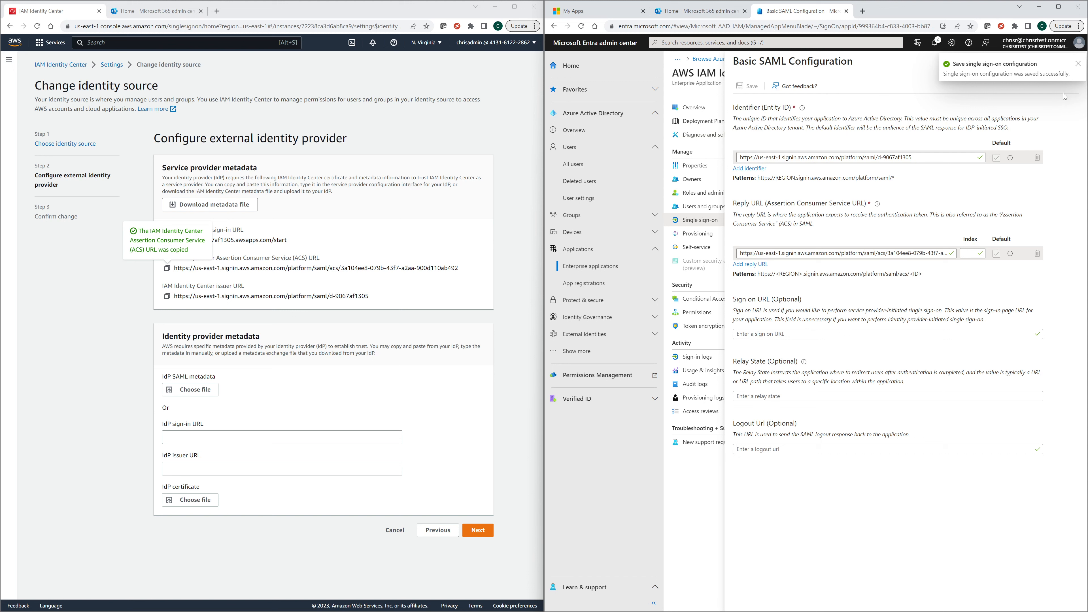
click(1075, 61)
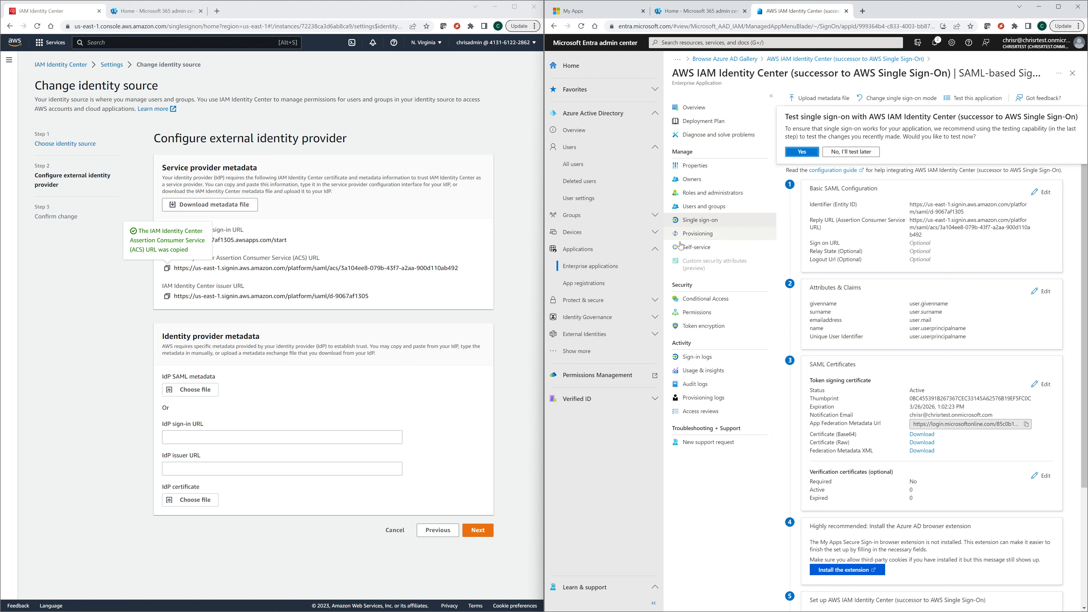
click(390, 293)
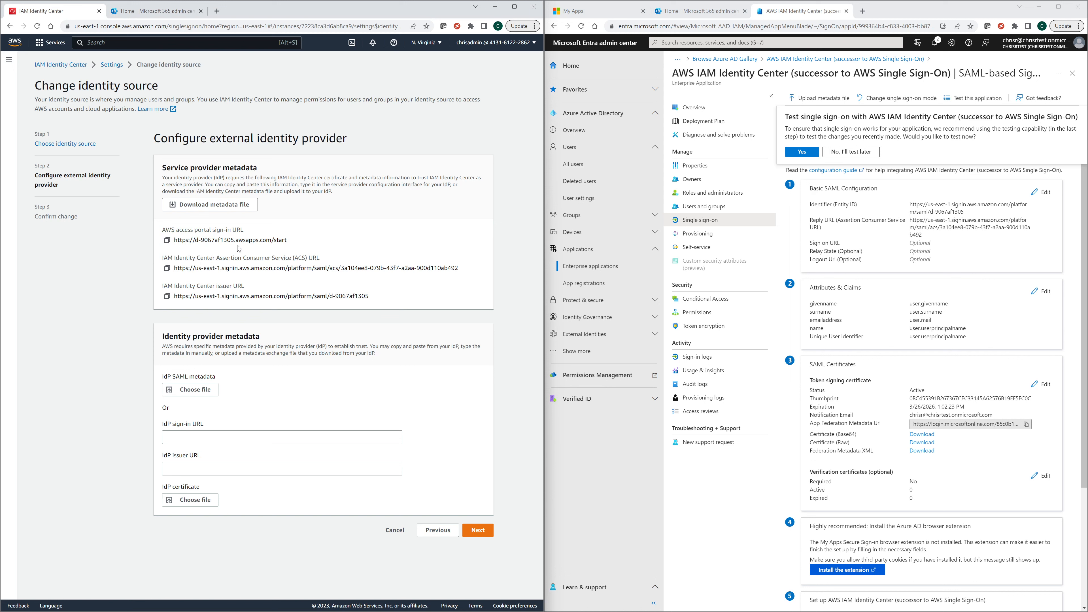
click(841, 155)
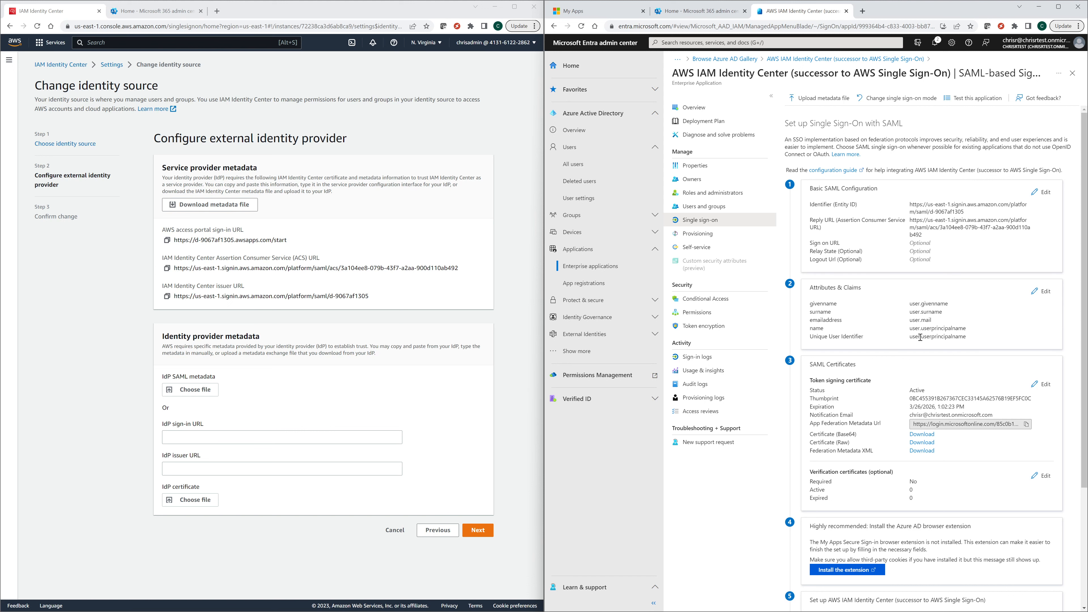
Download the Federation Metadata XML and the Base64 certificate from the application's SAML certificates
scroll(919, 337, down, 3)
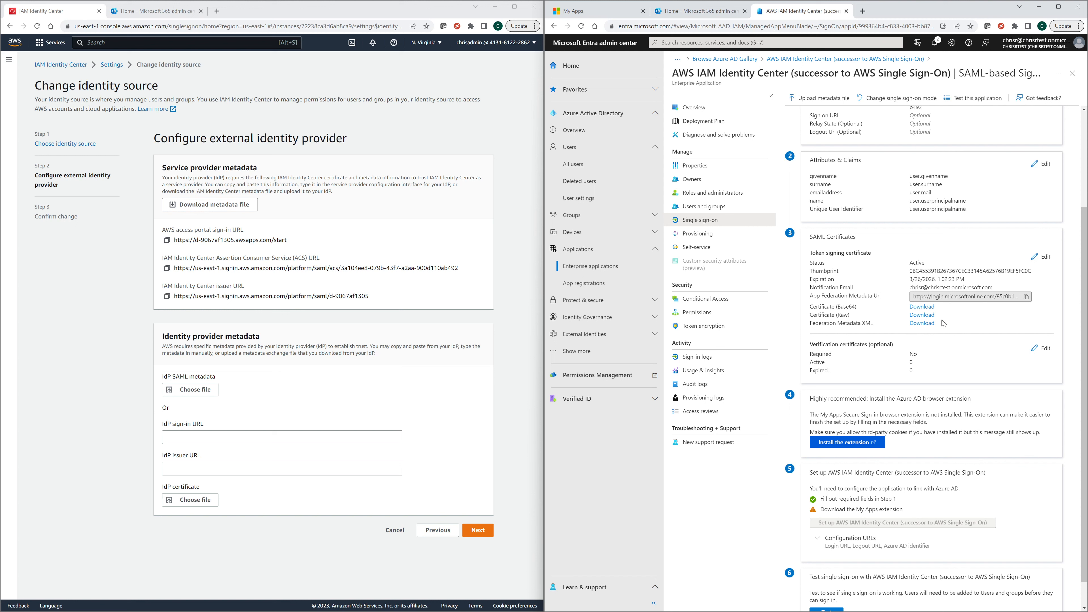
click(913, 325)
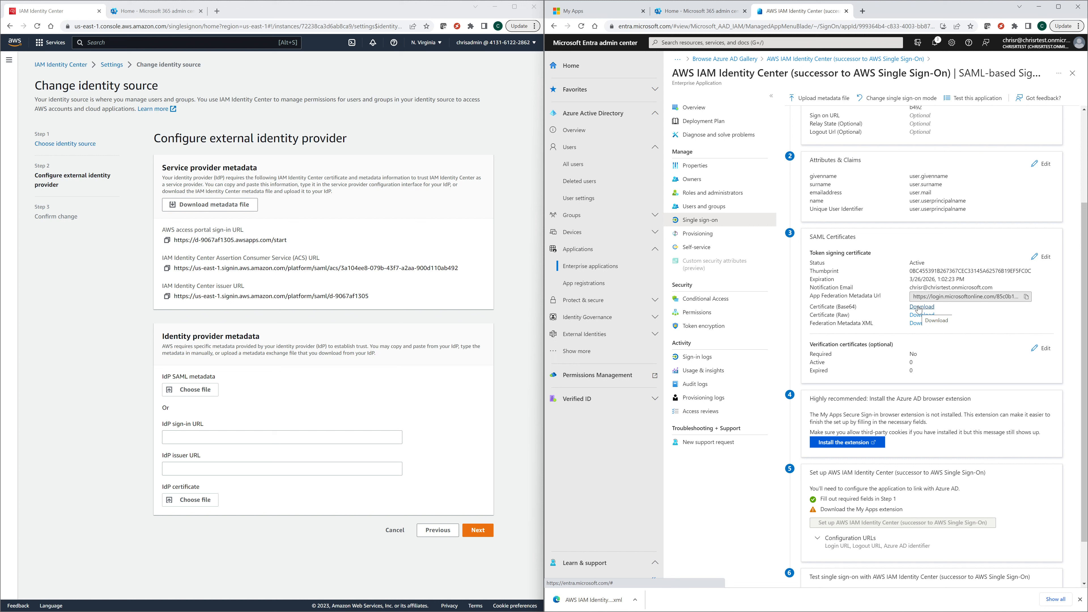
click(918, 307)
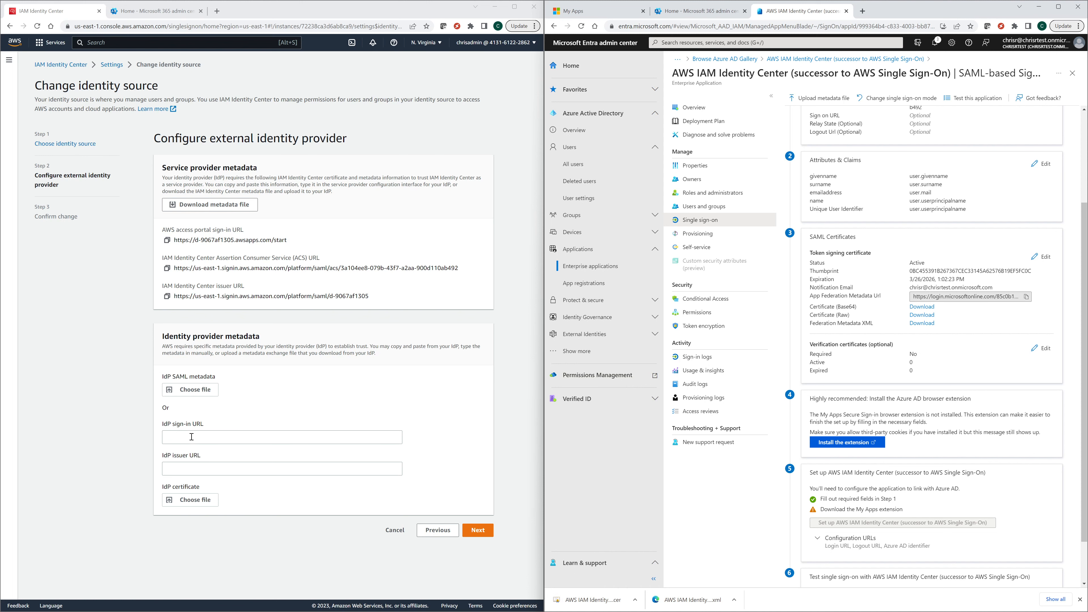
Upload AWS IAM Identity Center (successor to AWS Single Sign-On).xml from Downloads as the IdP SAML metadata in AWS
click(198, 391)
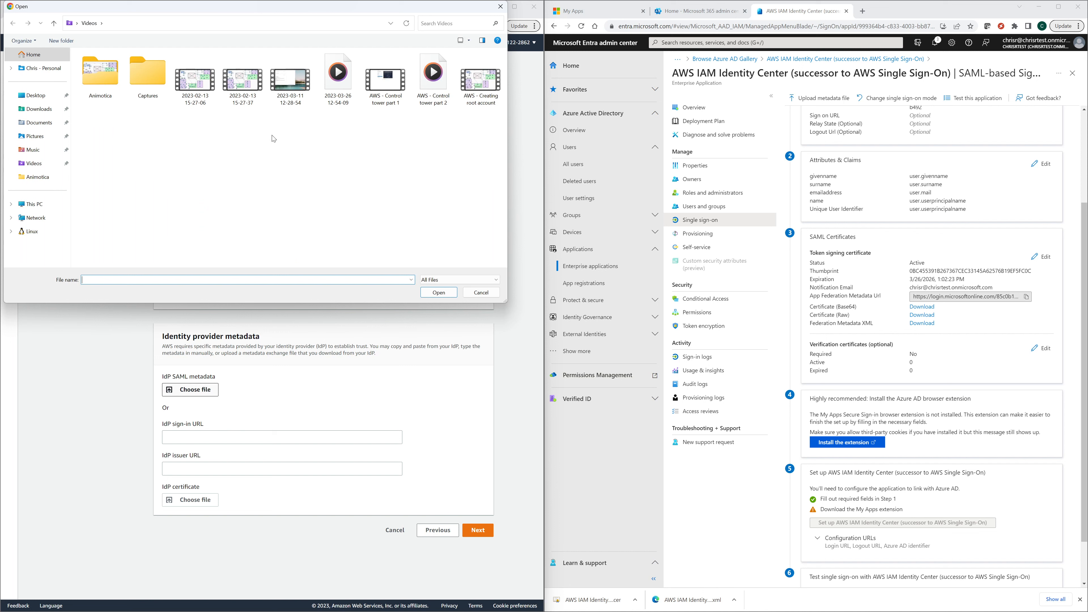
click(22, 108)
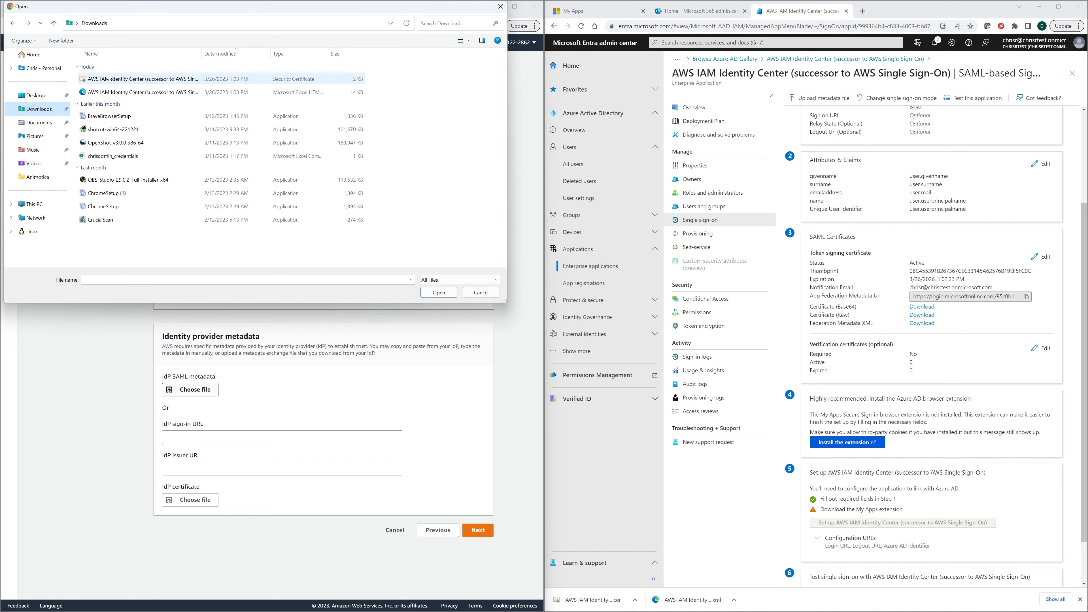
double_click(110, 93)
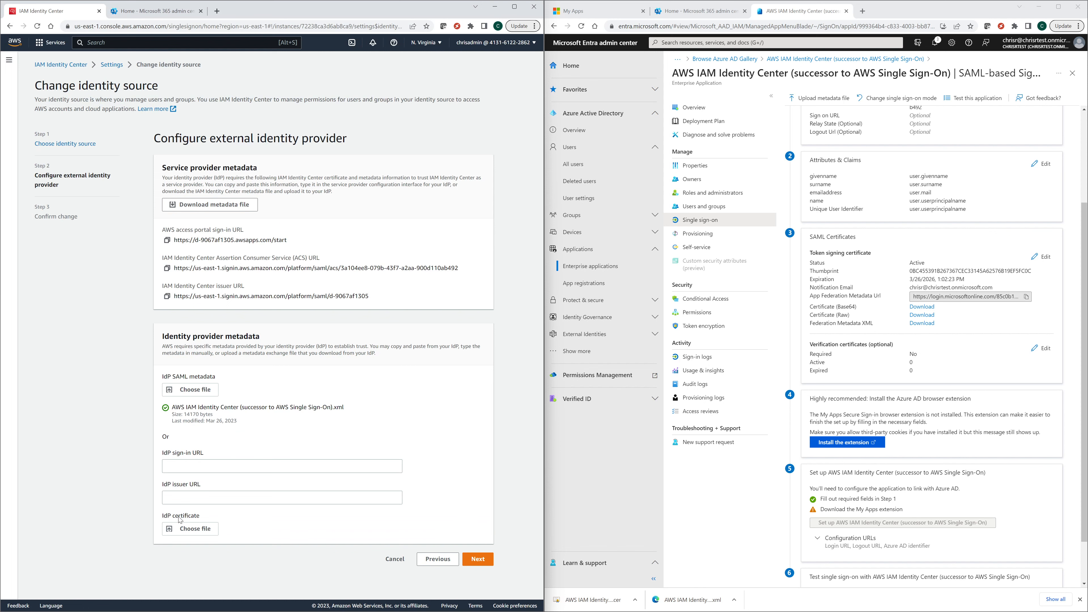
Upload AWS IAM Identity Center (successor to AWS Single Sign-On).cer as the IdP certificate and continue to the change confirmation
click(189, 530)
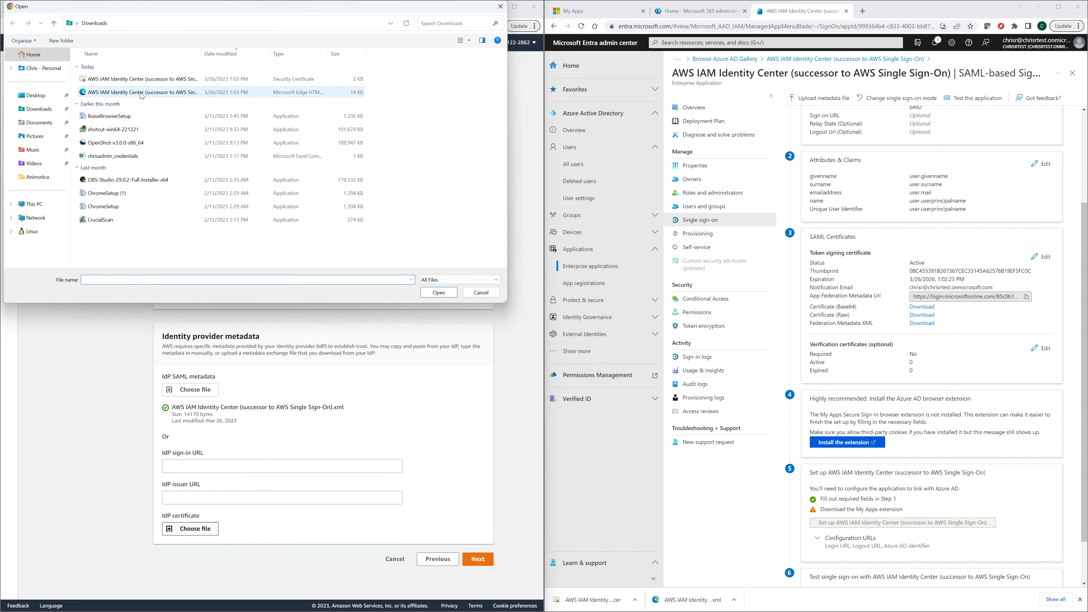
click(143, 83)
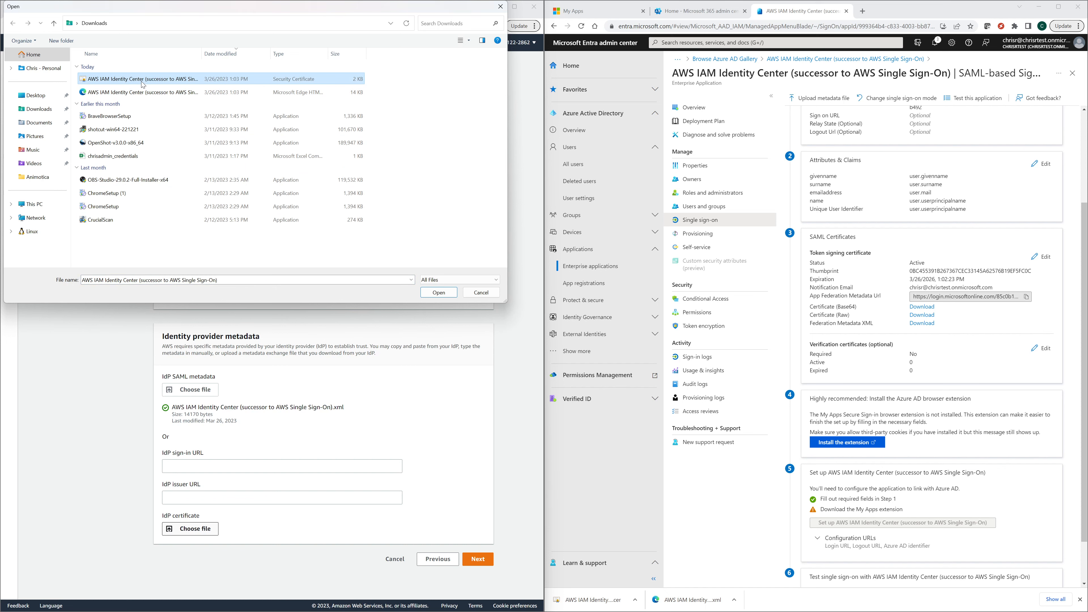
double_click(143, 82)
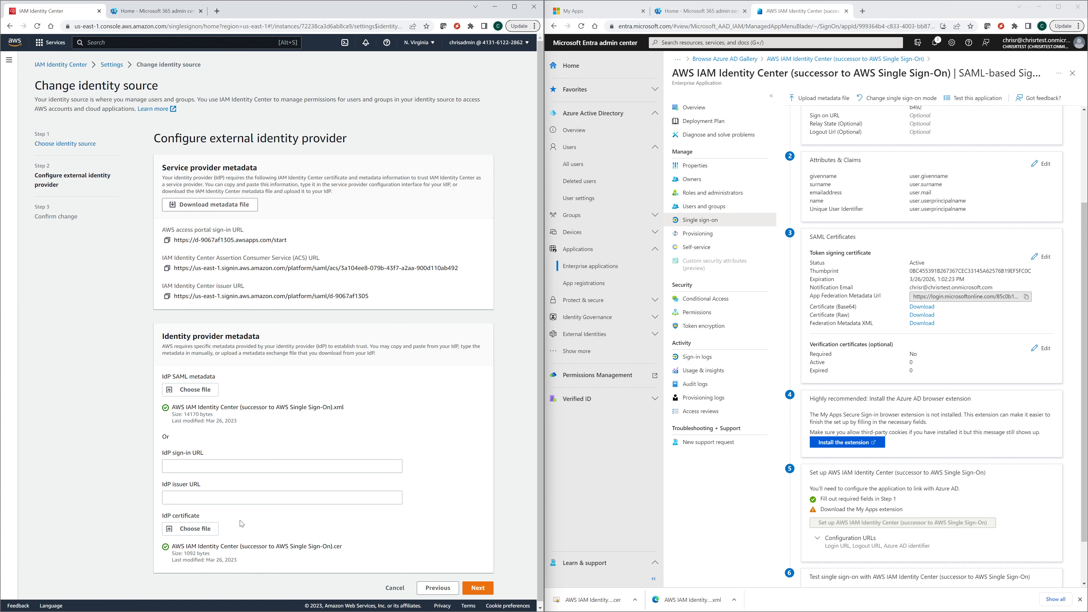
click(474, 587)
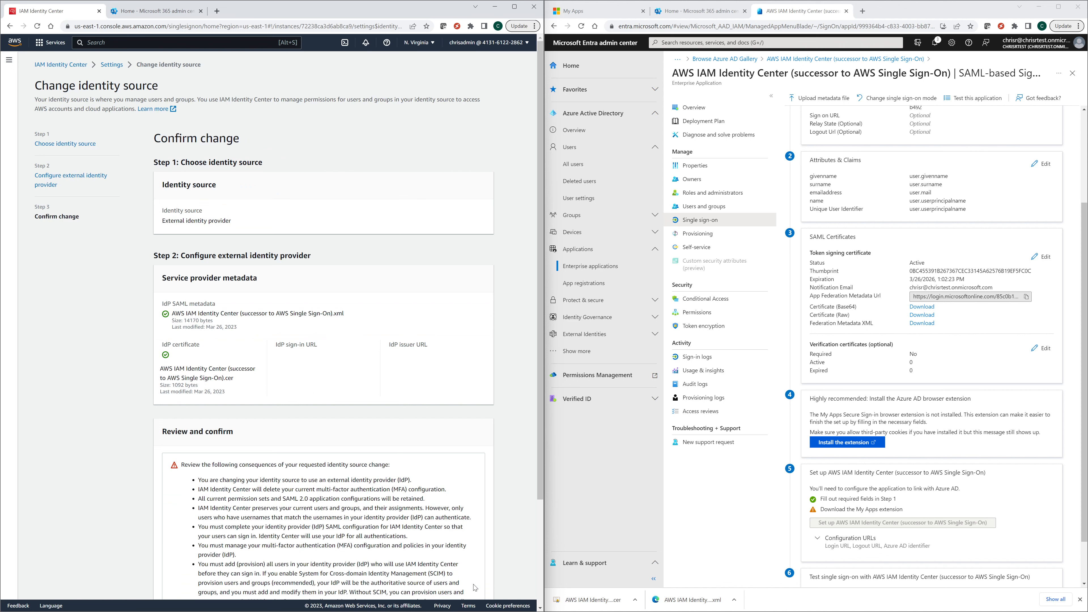
Confirm the identity source change with ACCEPT, apply it, and enable automatic provisioning in the IAM Identity Center settings
scroll(308, 495, down, 3)
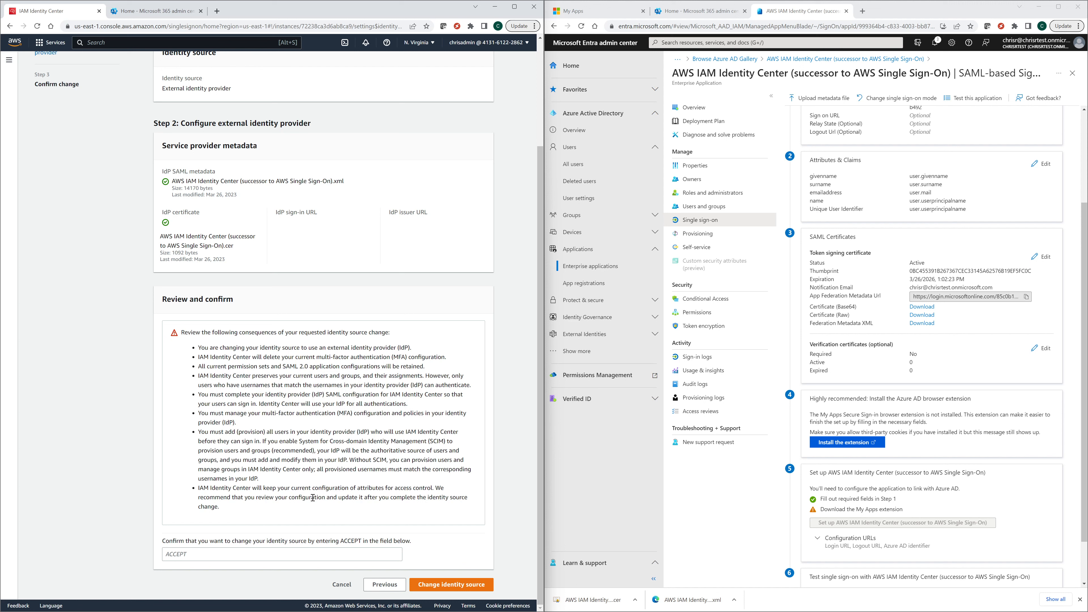
click(191, 556)
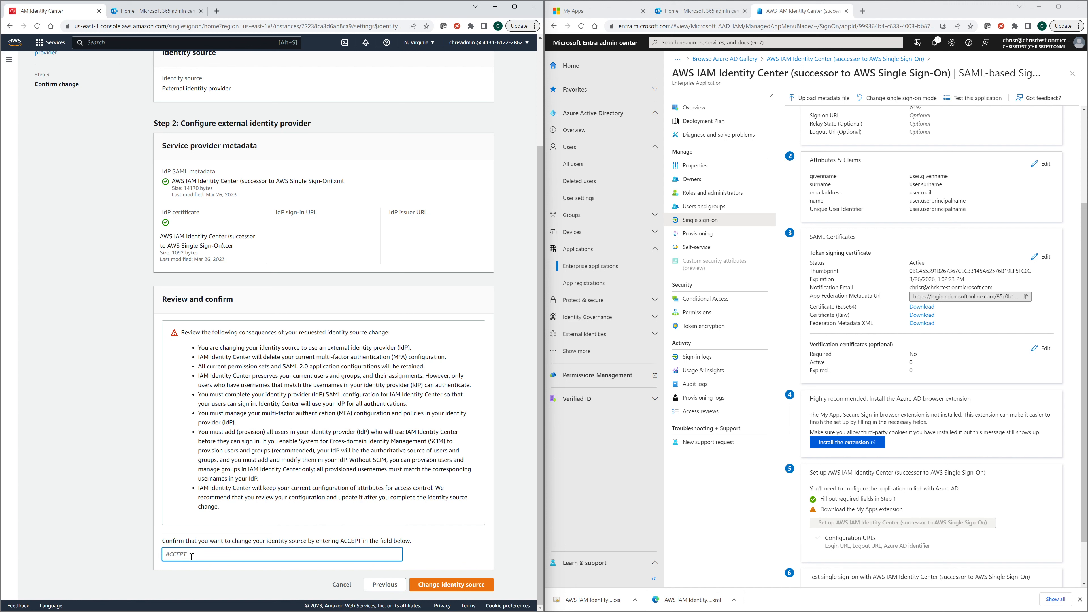
text(ACCEPT)
click(431, 584)
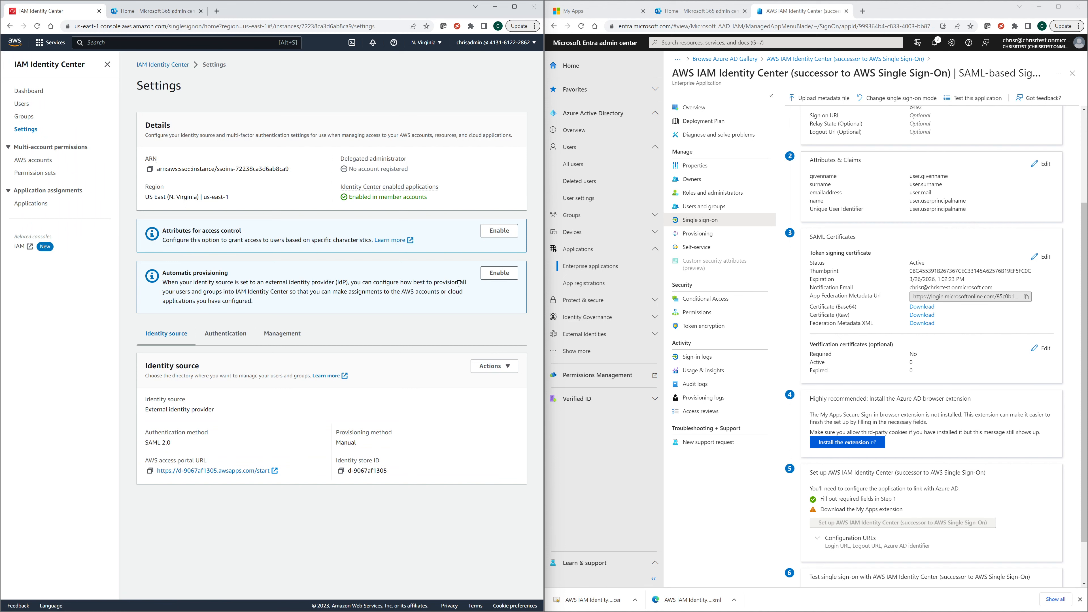
click(500, 277)
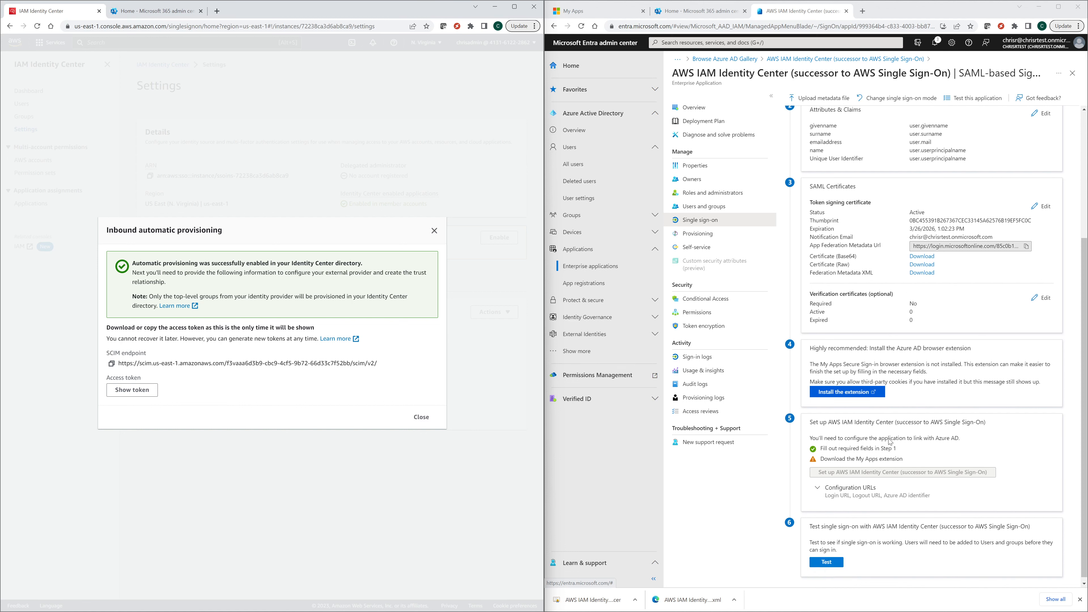
Examine the AWS application's configuration URLs in Entra and open its single sign-on test
scroll(891, 441, down, 1)
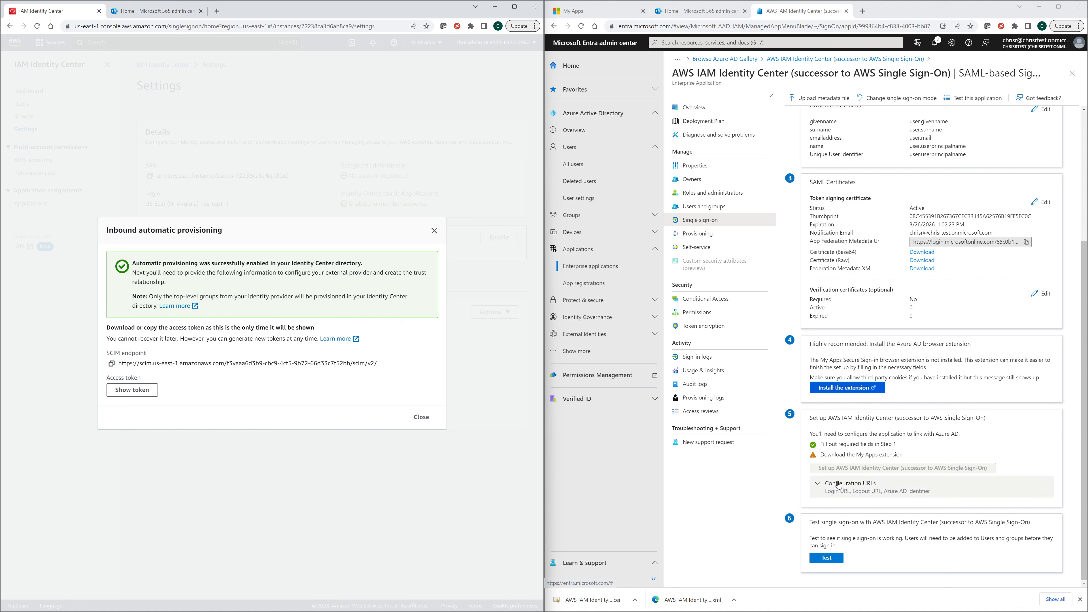
click(814, 484)
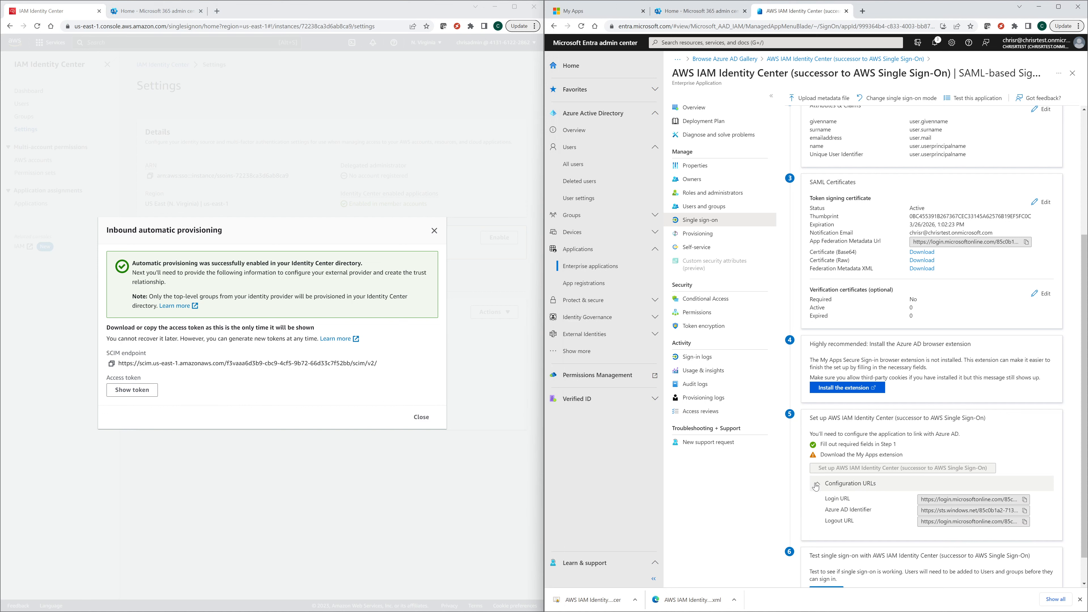
click(815, 484)
click(815, 485)
scroll(847, 521, down, 1)
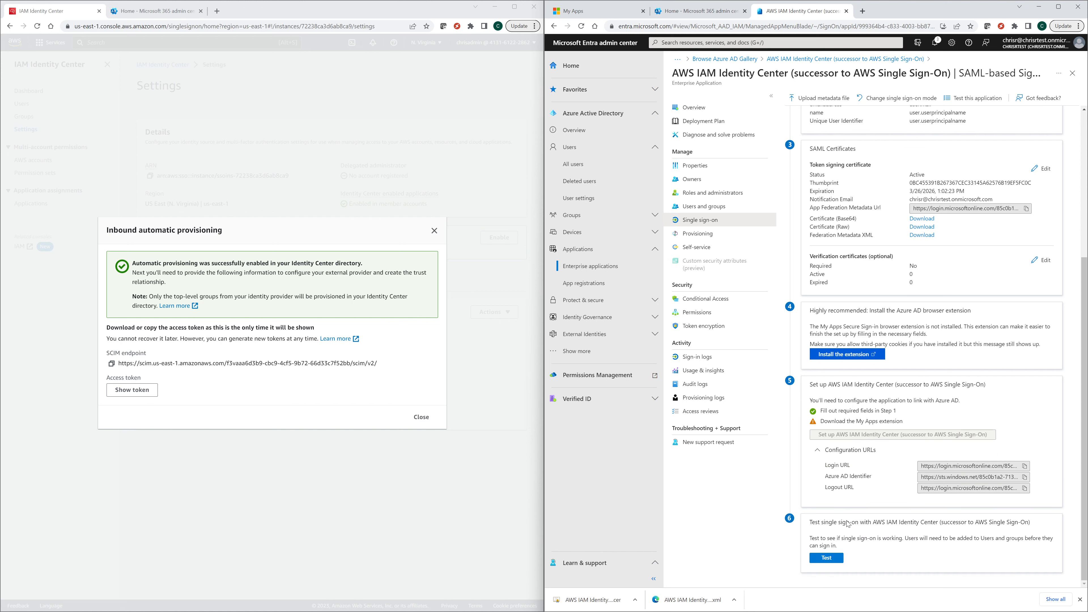
click(828, 558)
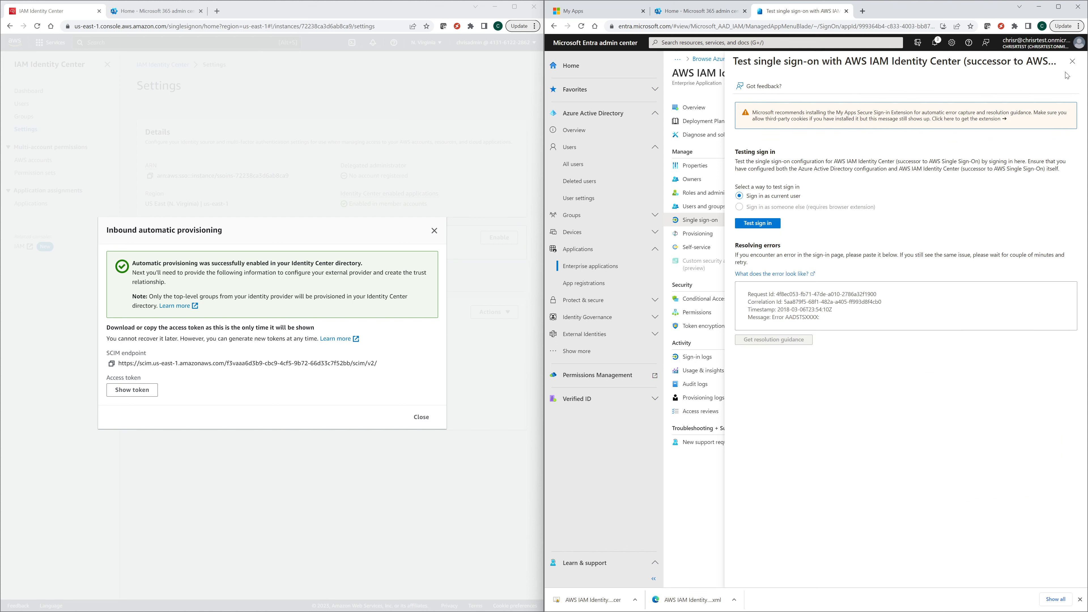
Close the single sign-on test and set the AWS application's provisioning mode to Automatic
click(1072, 62)
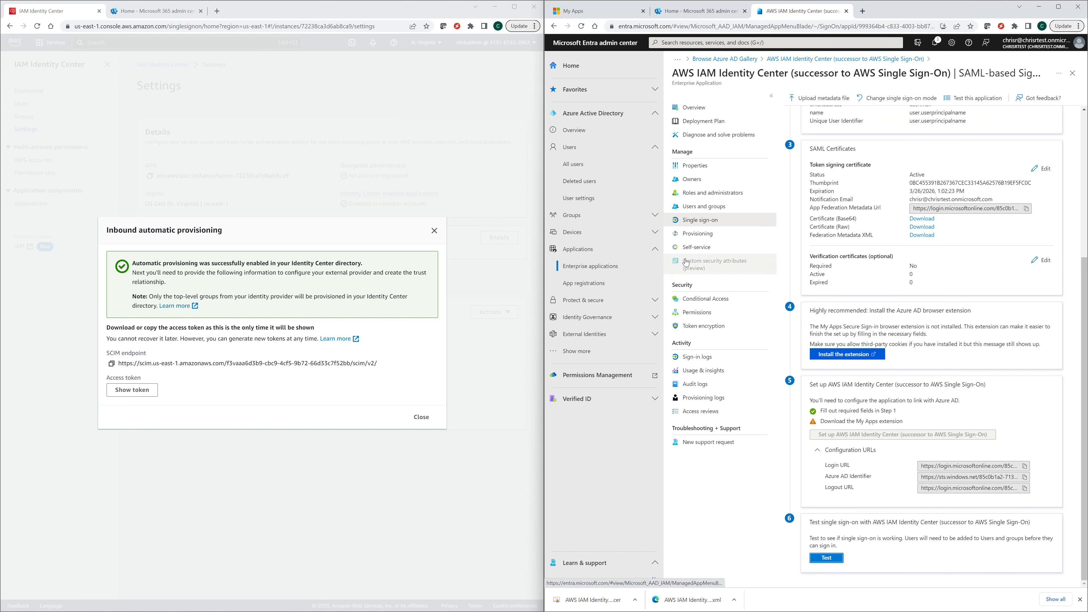
click(698, 233)
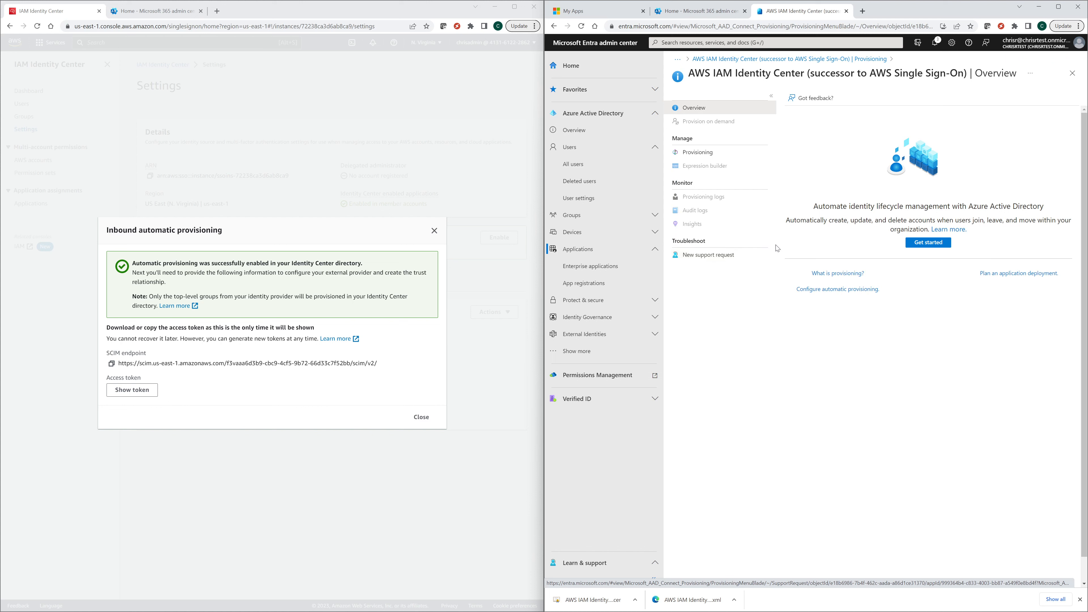
click(915, 244)
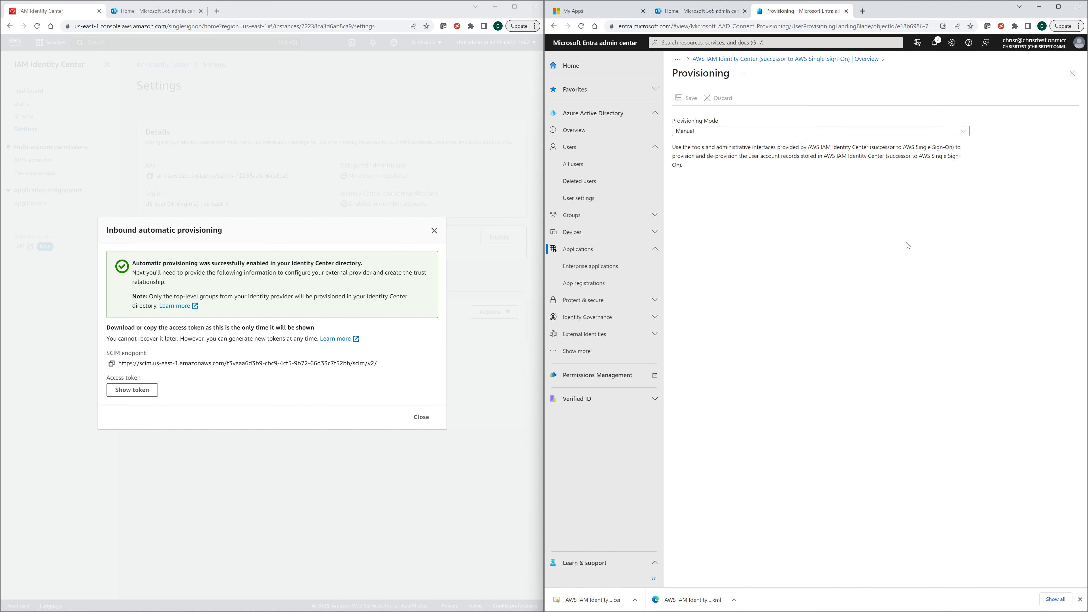
click(748, 131)
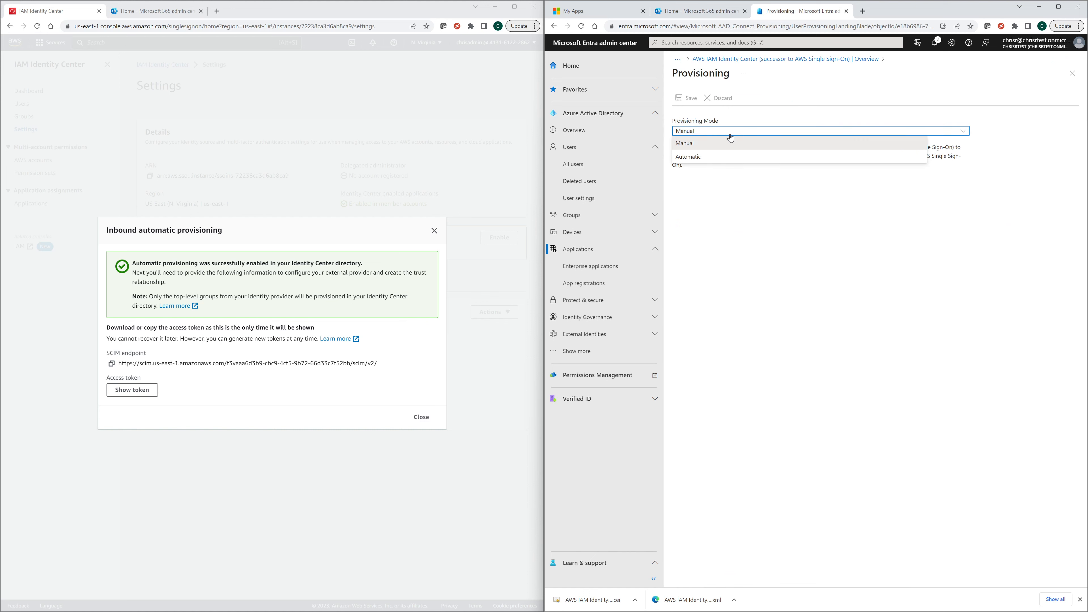
click(702, 158)
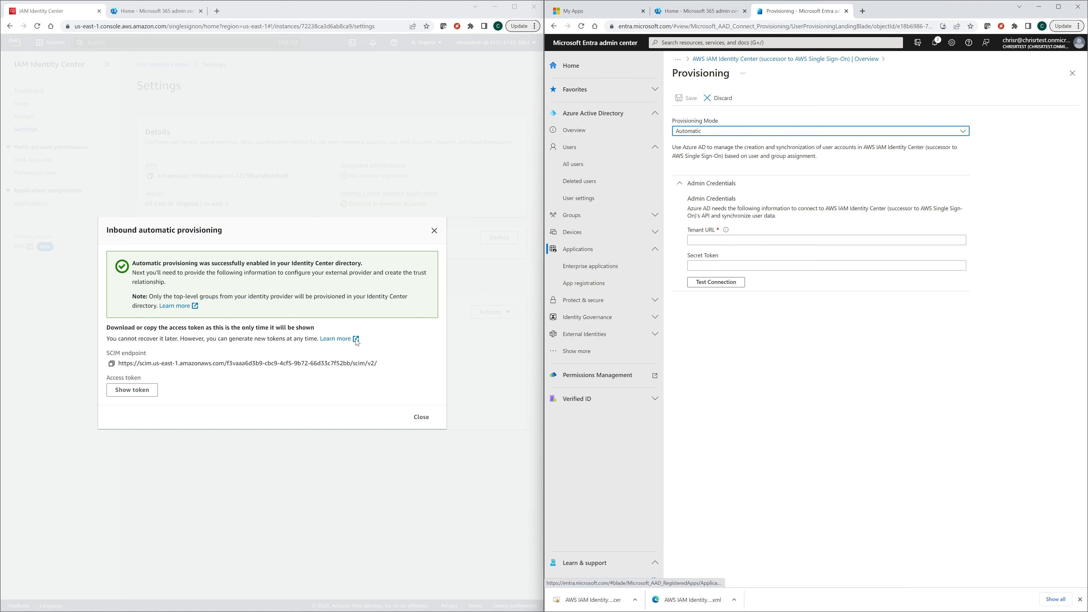
Copy the SCIM endpoint from the AWS inbound automatic provisioning dialog into the Tenant URL of the Entra admin credentials
click(111, 364)
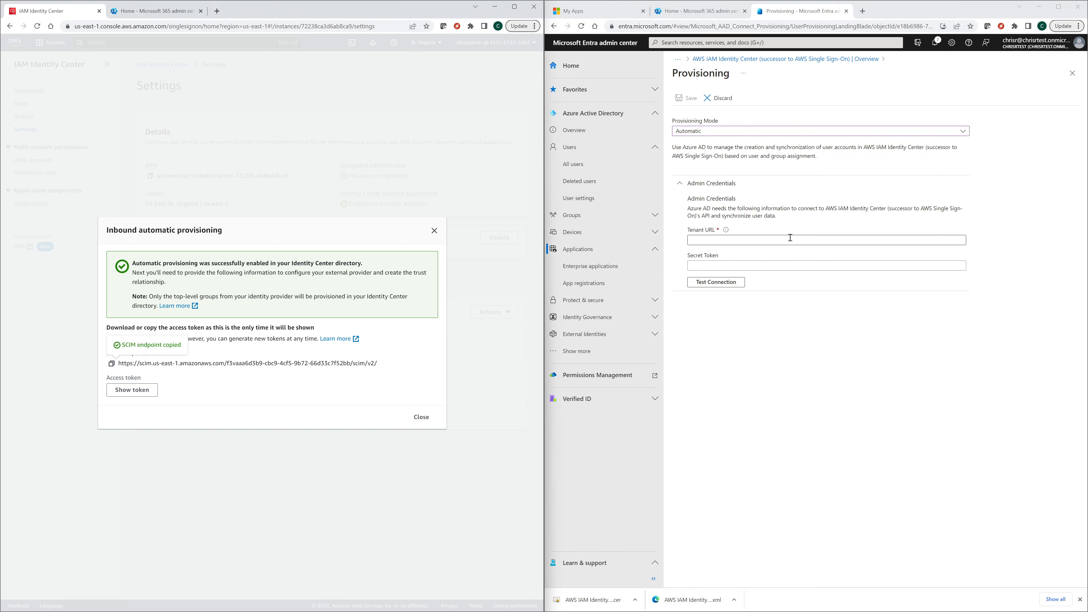
right_click(778, 240)
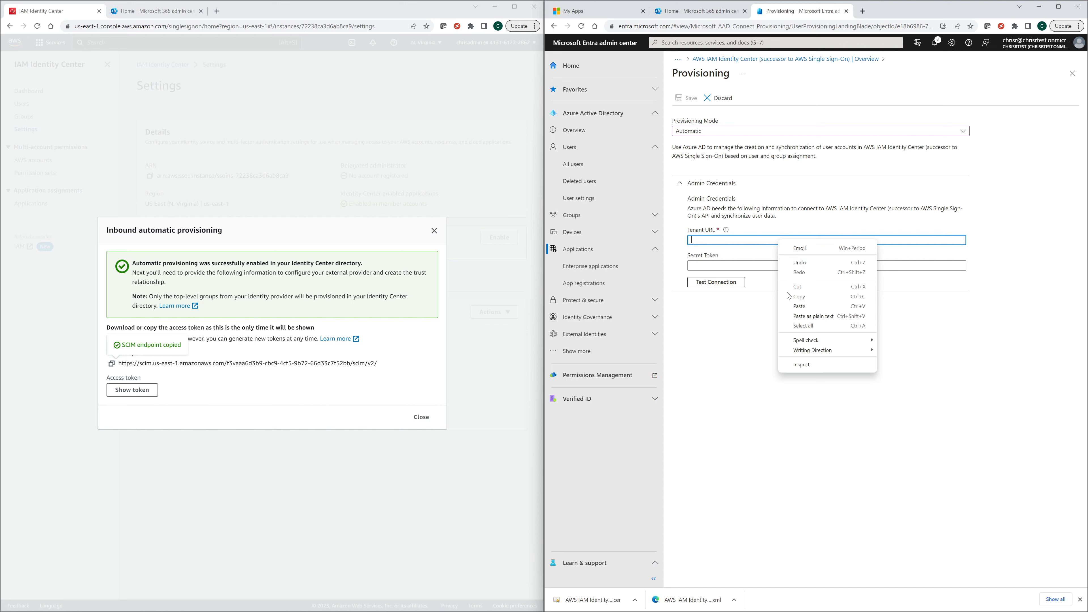
click(798, 306)
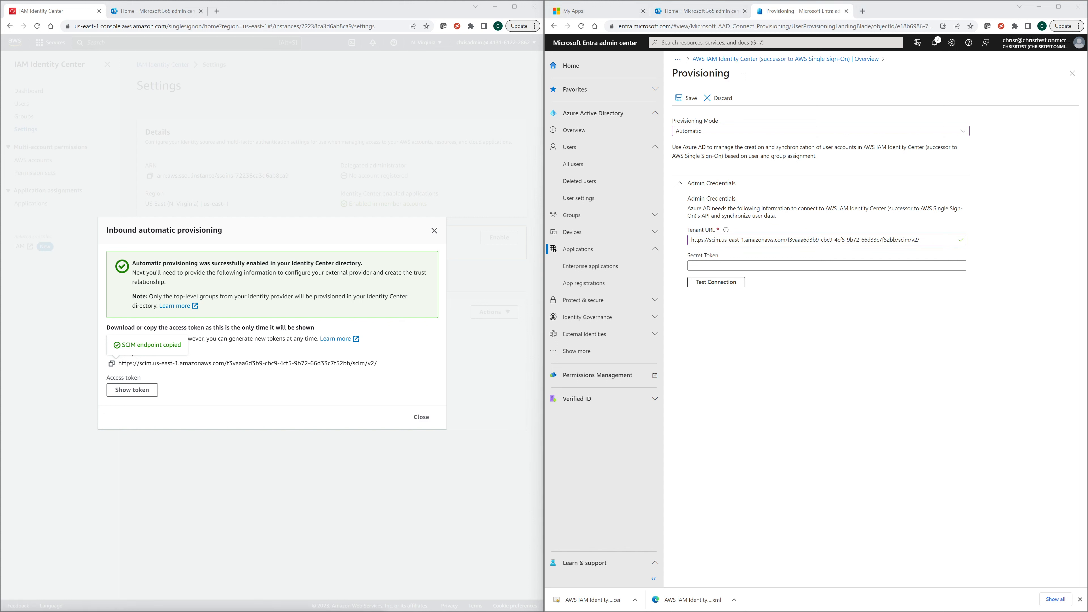
Paste the AWS access token as the Secret Token, test the connection, and save the provisioning settings
key(ctrl+v)
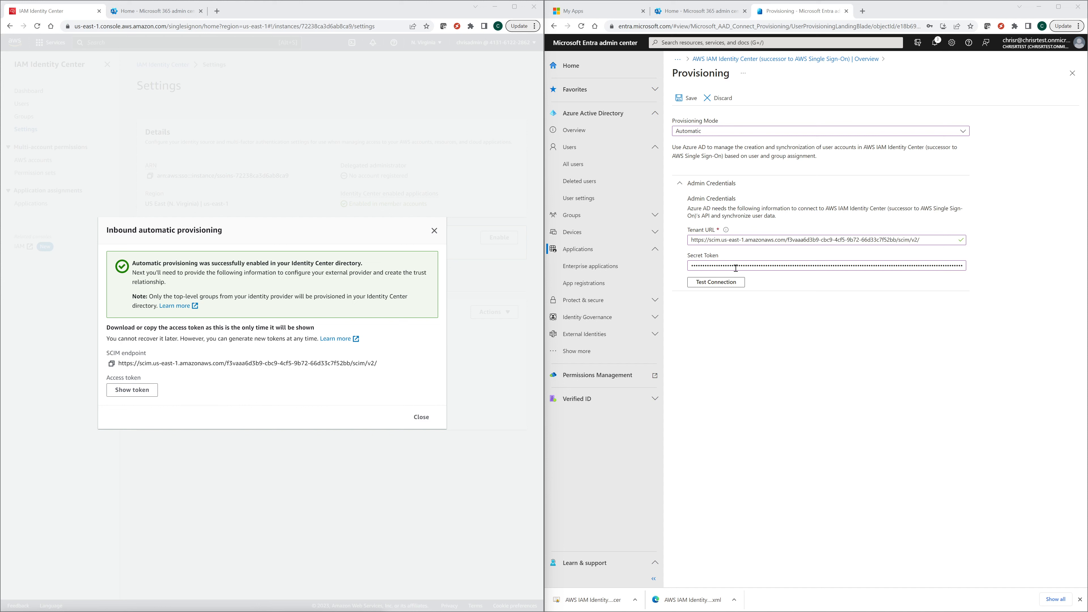
click(733, 286)
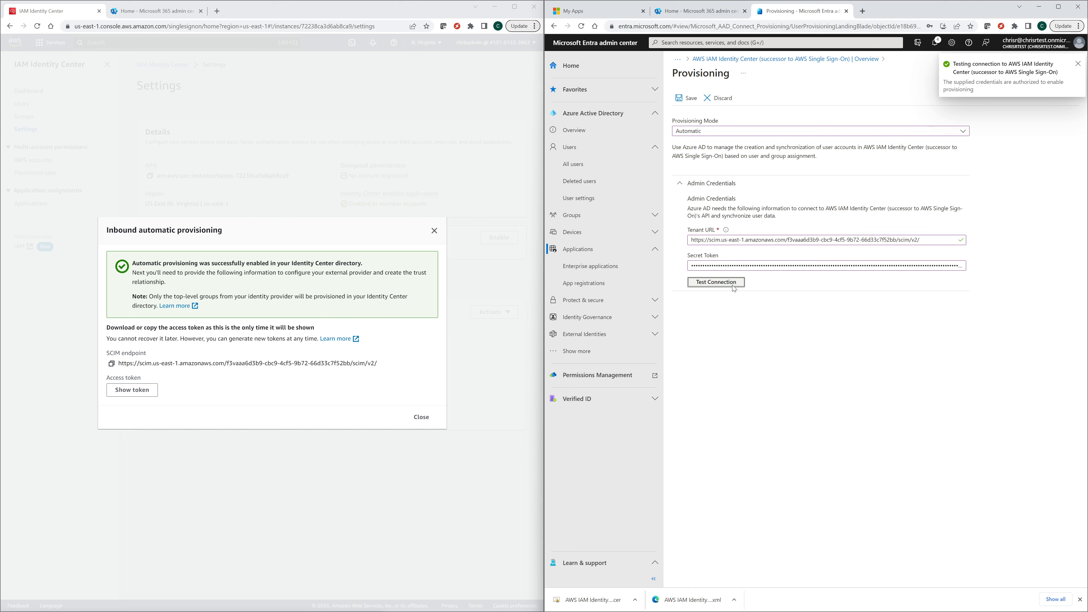
click(686, 98)
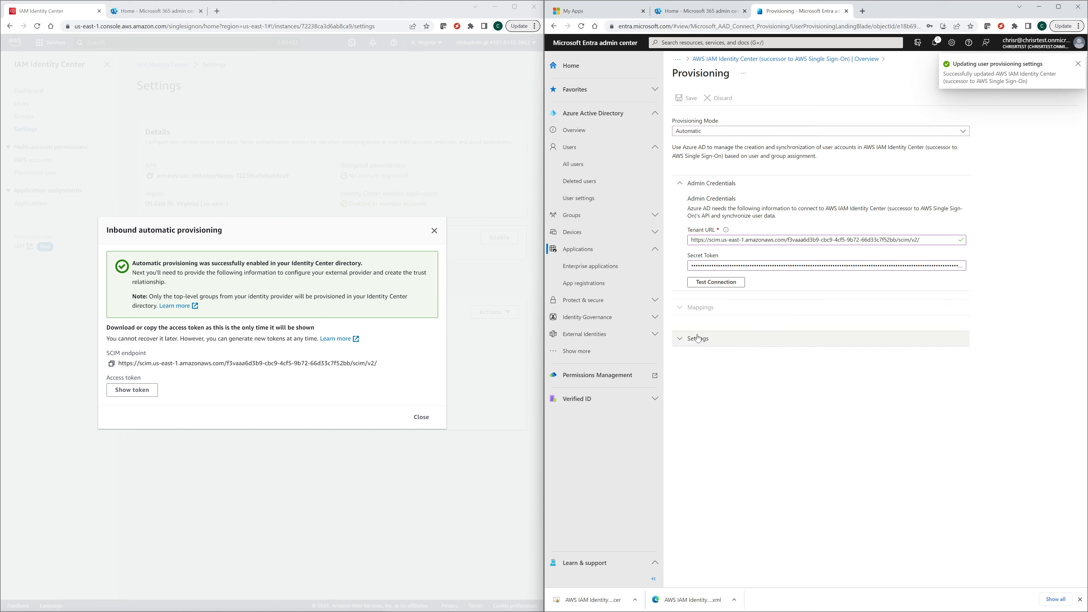
Examine the provisioning mappings and the failure notification and accidental deletion options
click(679, 307)
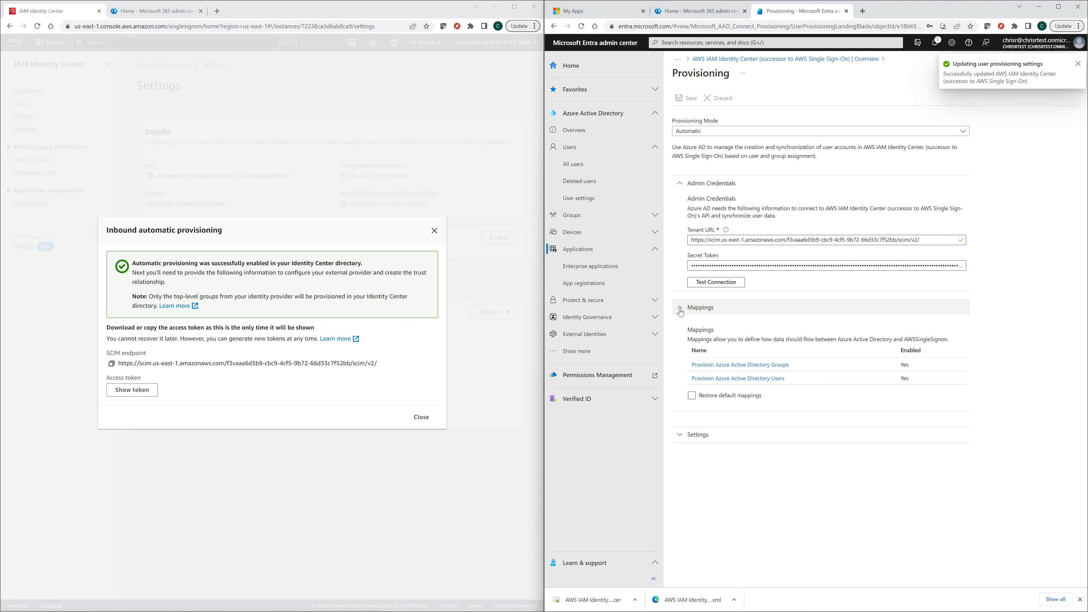
click(680, 435)
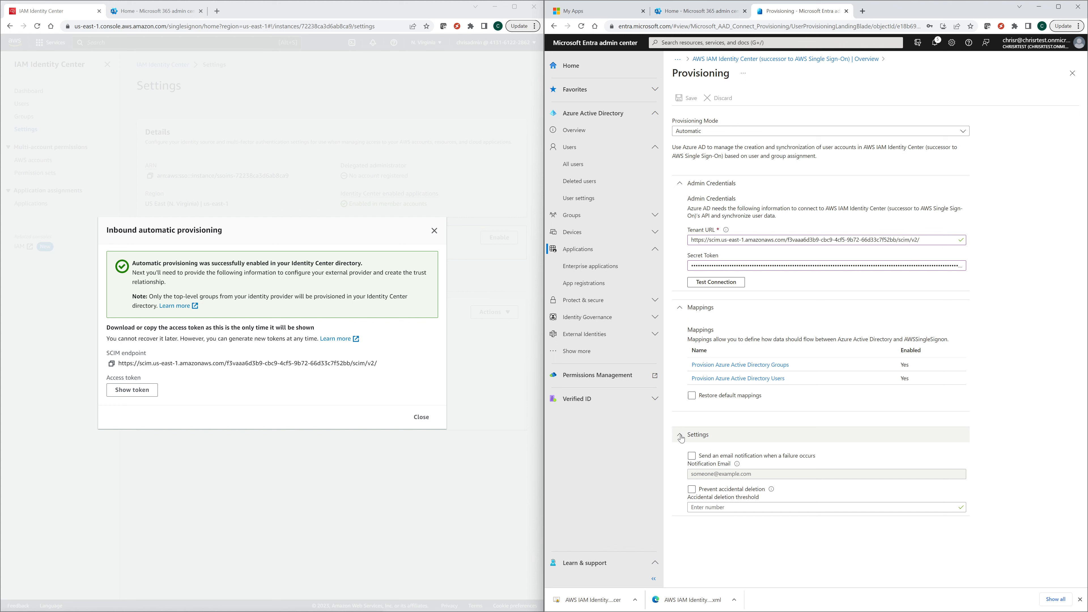
click(699, 457)
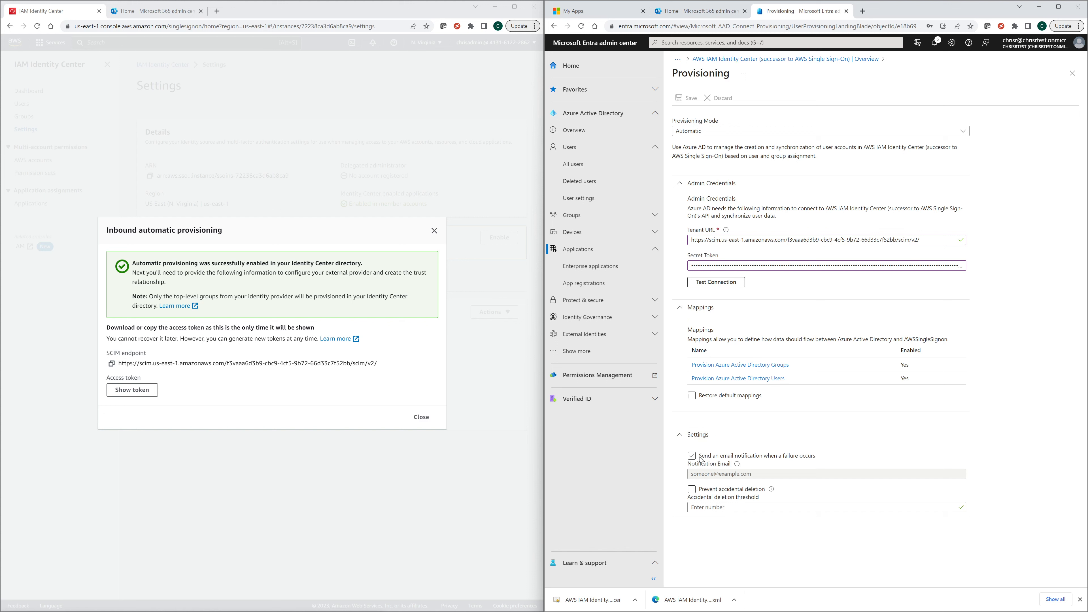
click(730, 456)
click(729, 490)
click(731, 491)
Close the provisioning settings and save the offered credentials in the browser's password manager
click(1071, 73)
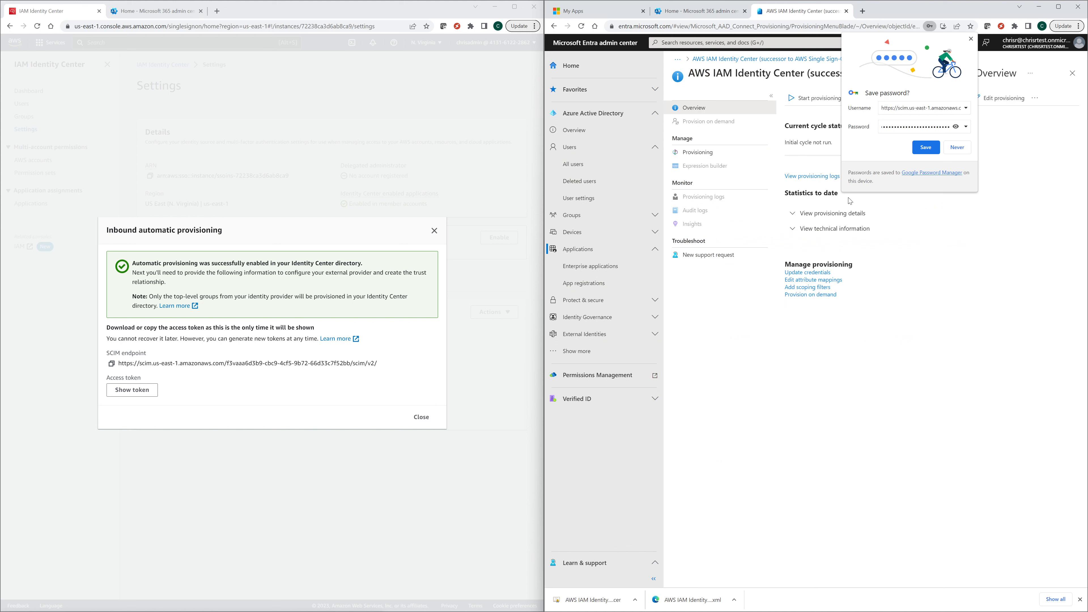
click(925, 147)
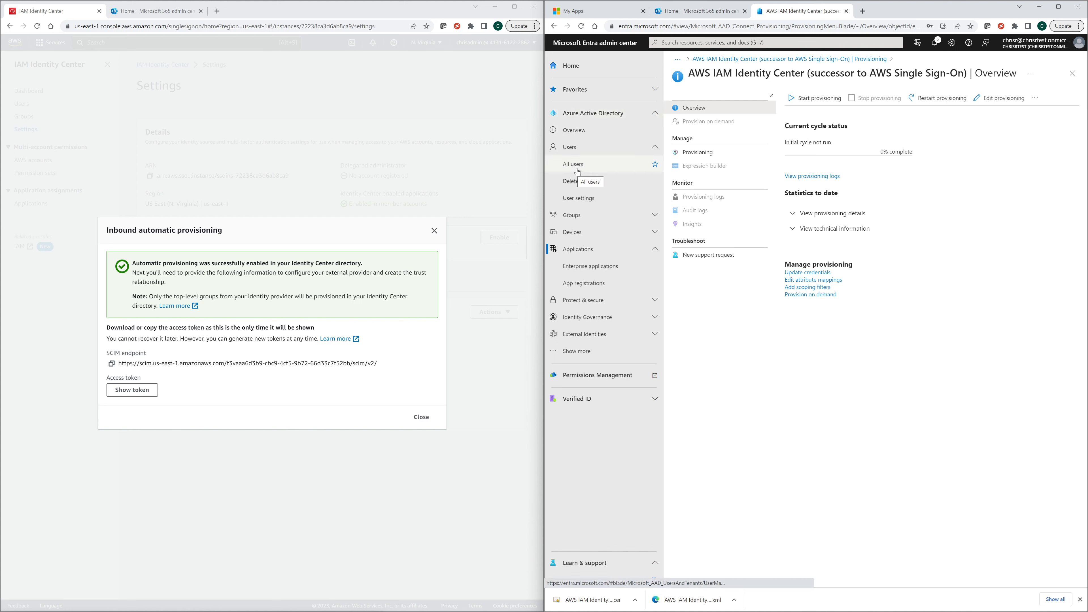
Create a Security group named AWS_Chrisorg_ConsoleAdmin with the description "Console admin to chrisorg aws accounts" and Assigned membership
click(574, 219)
click(574, 232)
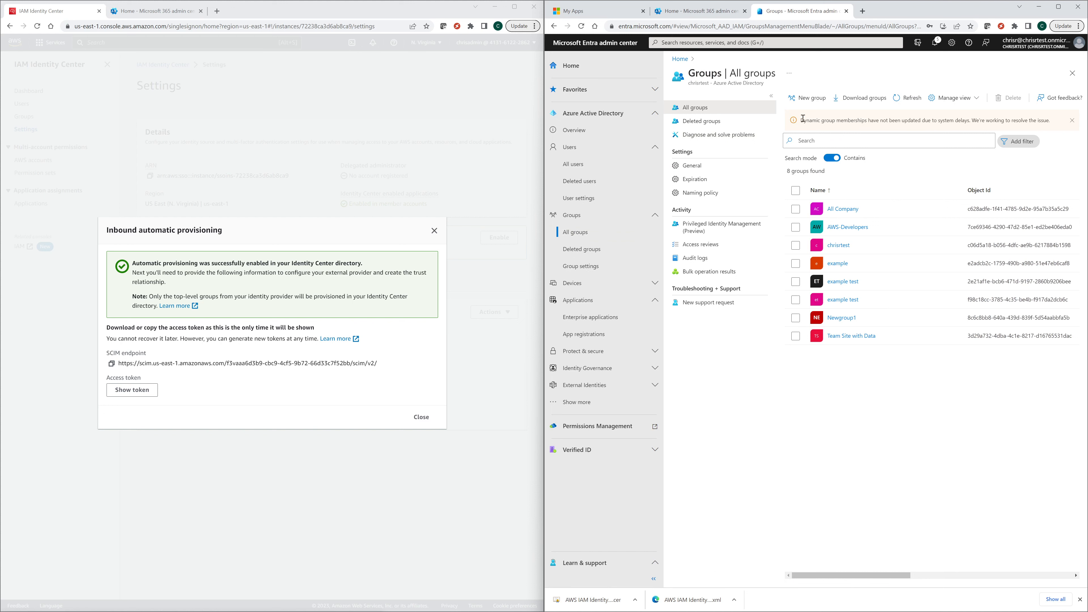
click(799, 105)
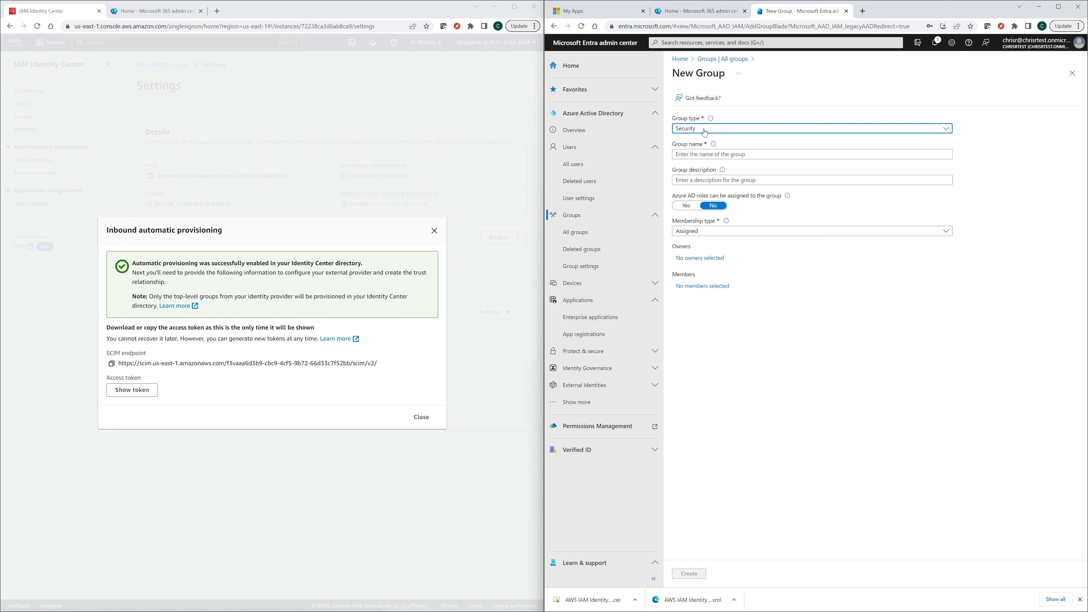
click(702, 155)
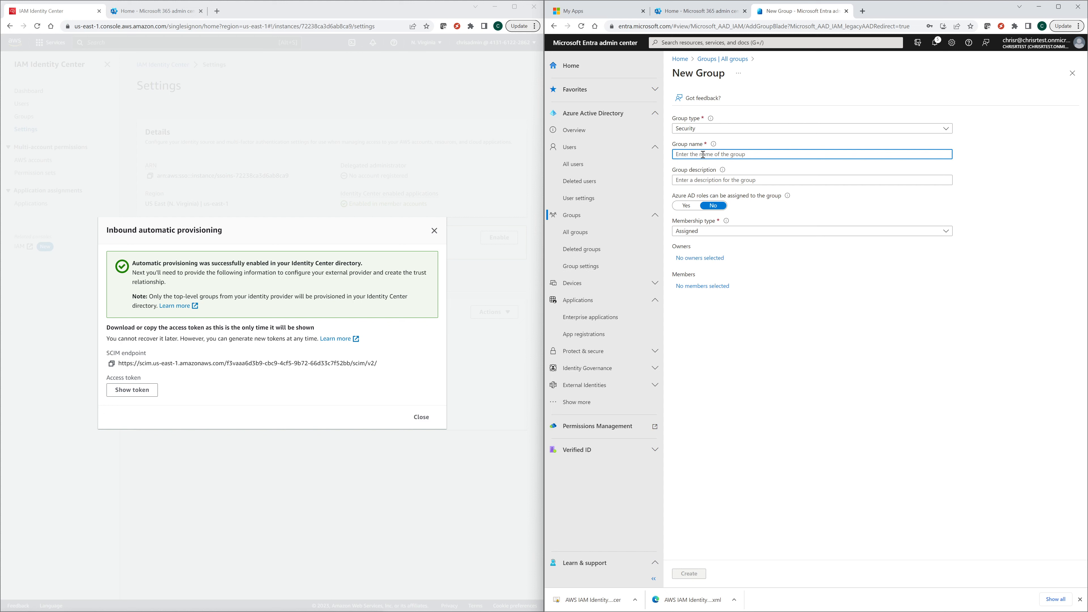
text(AWS_Ch)
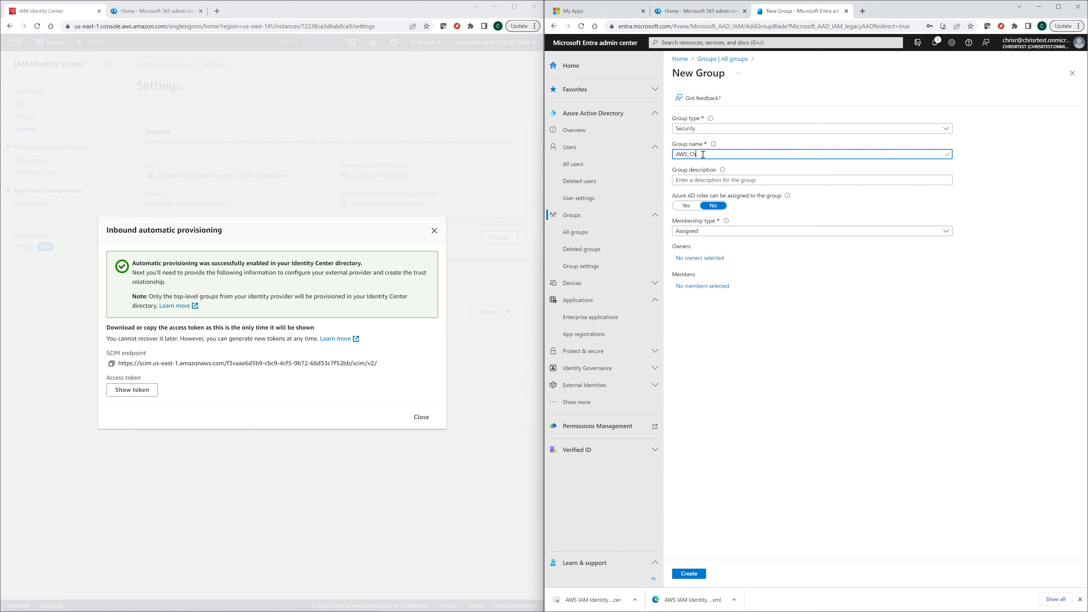
text(risorg_ConsoleAdmin)
click(710, 182)
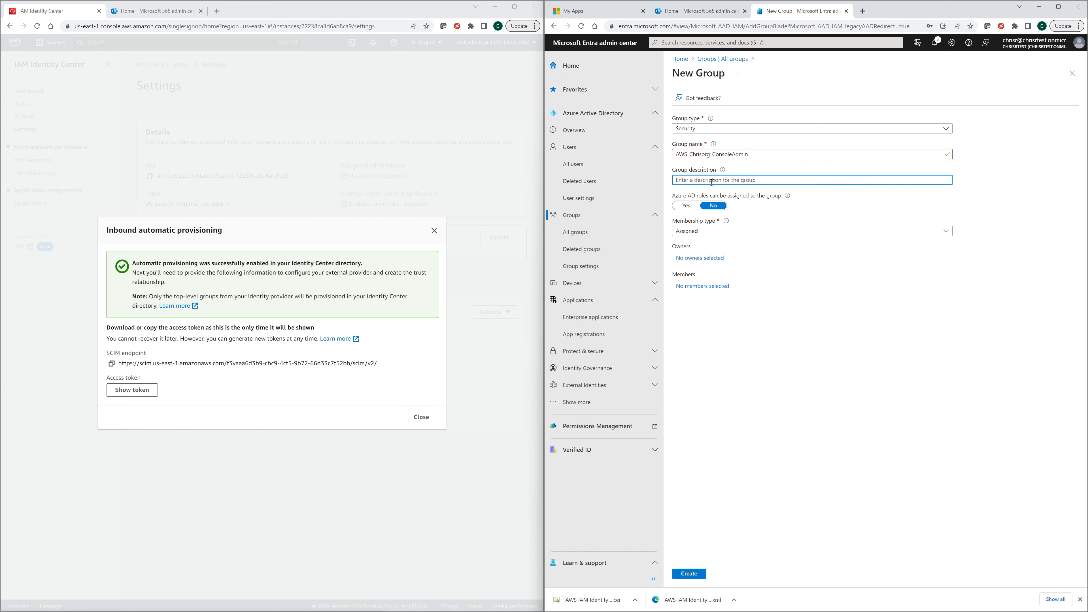
text(Con)
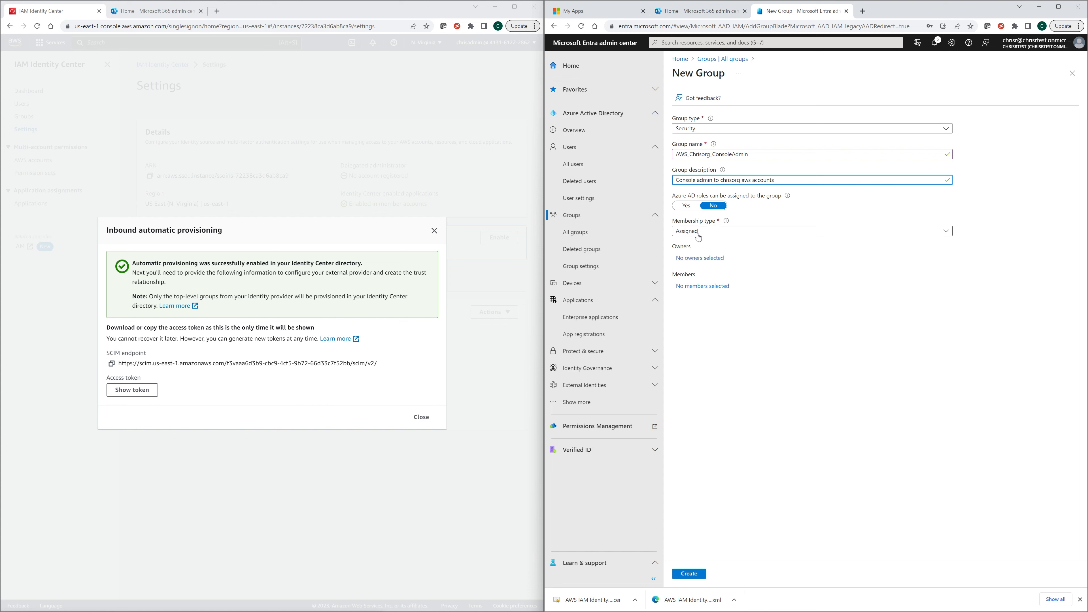
click(688, 573)
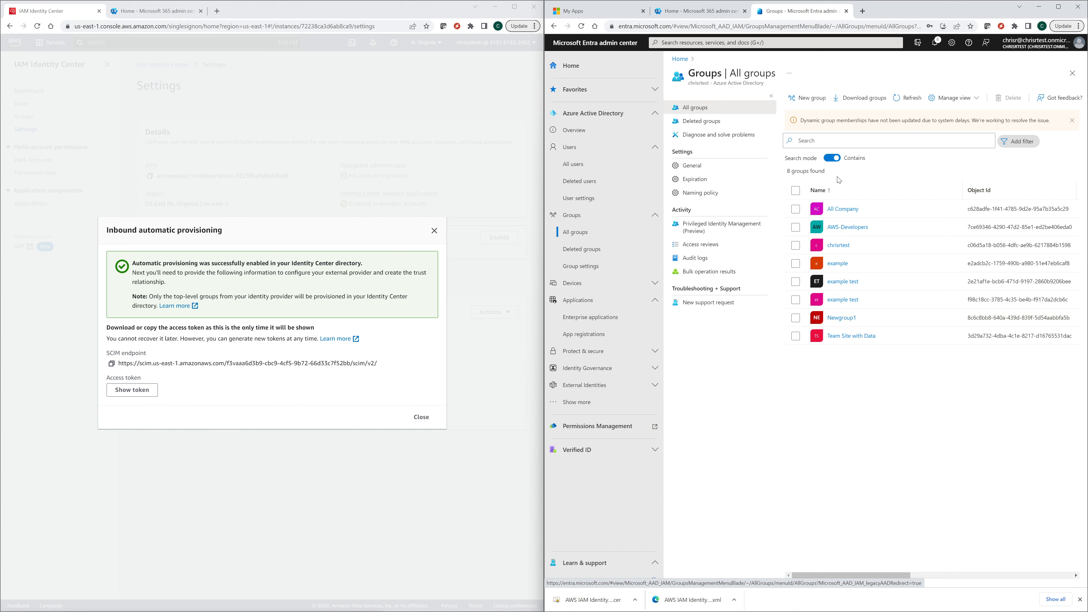
Refresh the group list and add the administrator's user account as a member of AWS_Chrisorg_ConsoleAdmin
click(900, 103)
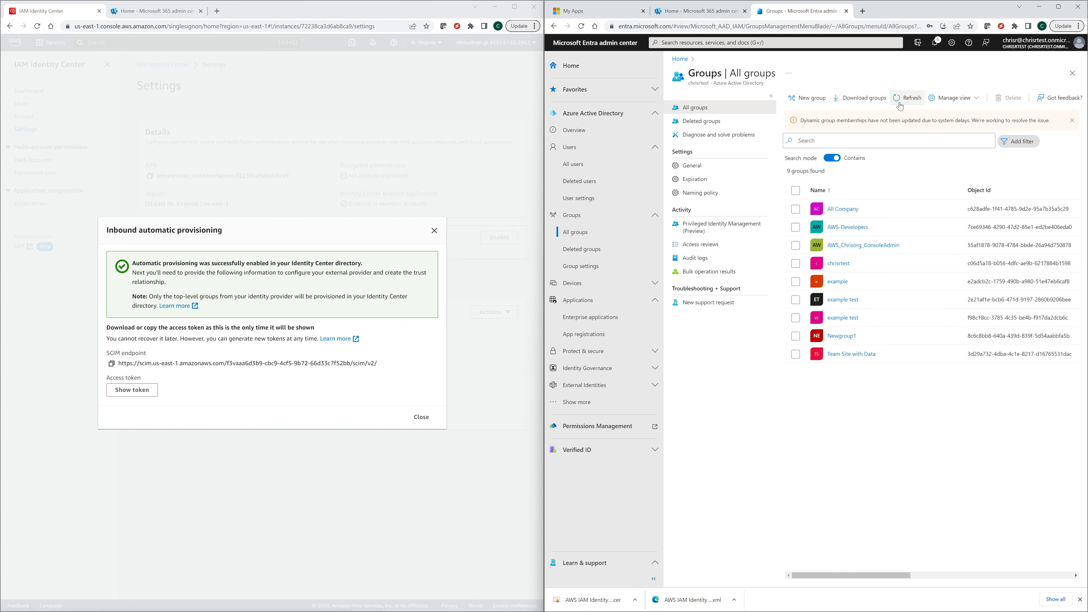
click(795, 245)
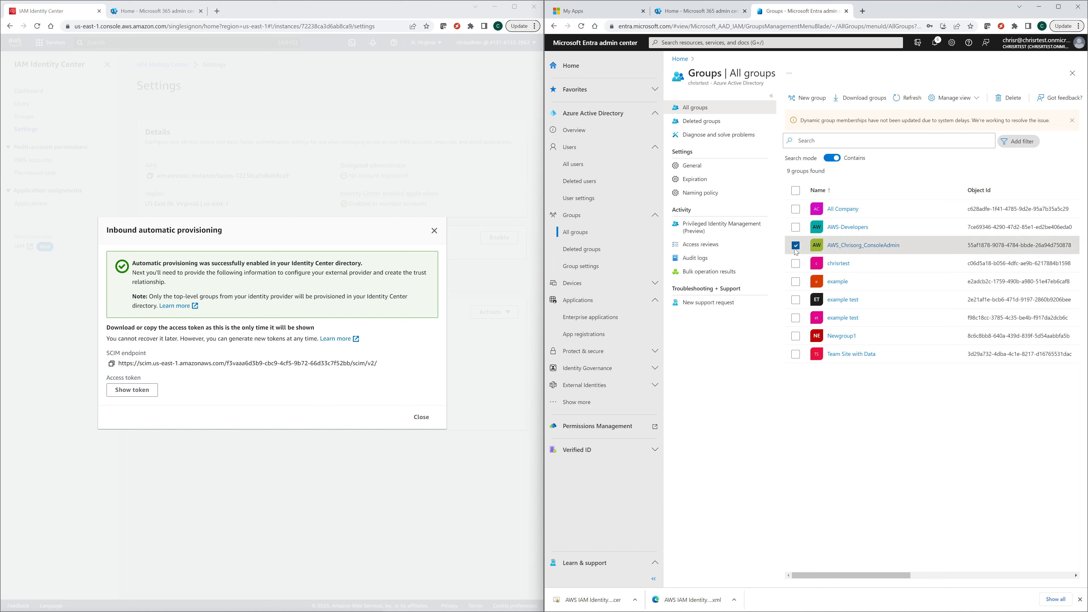
click(859, 246)
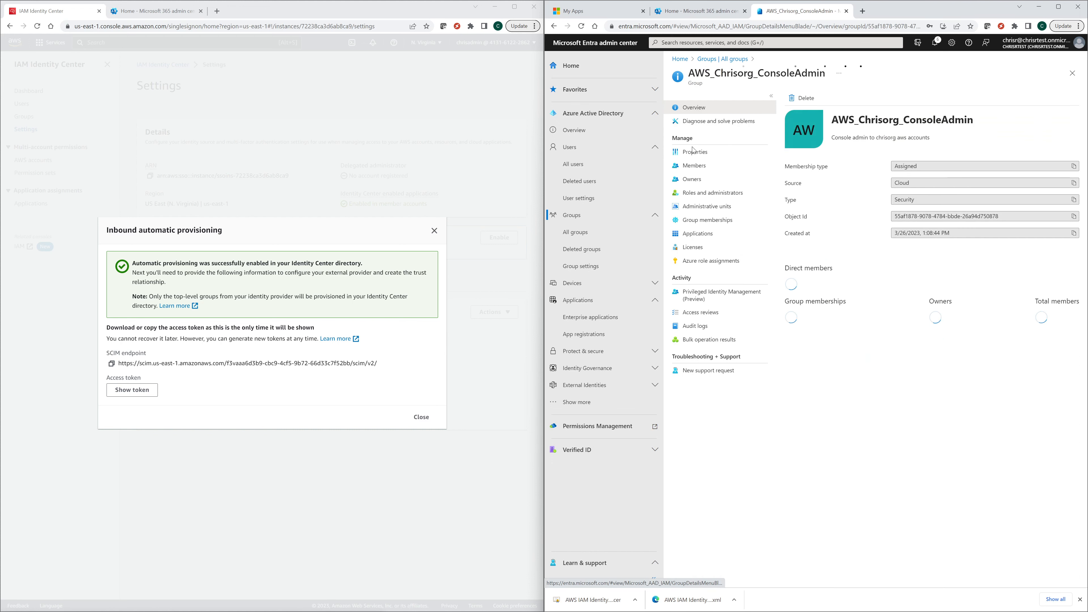
click(694, 165)
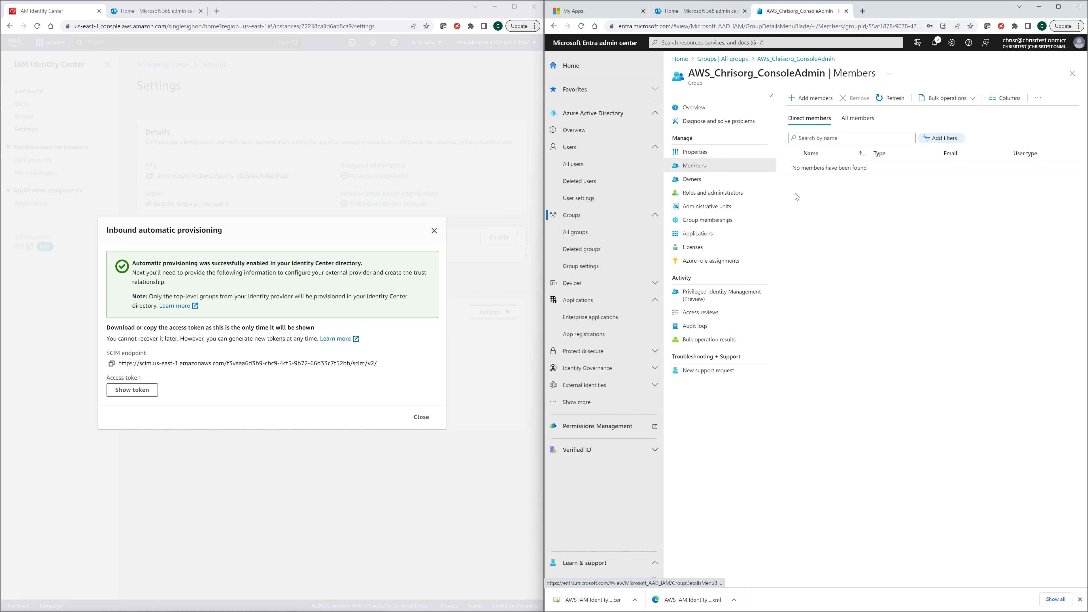
click(814, 98)
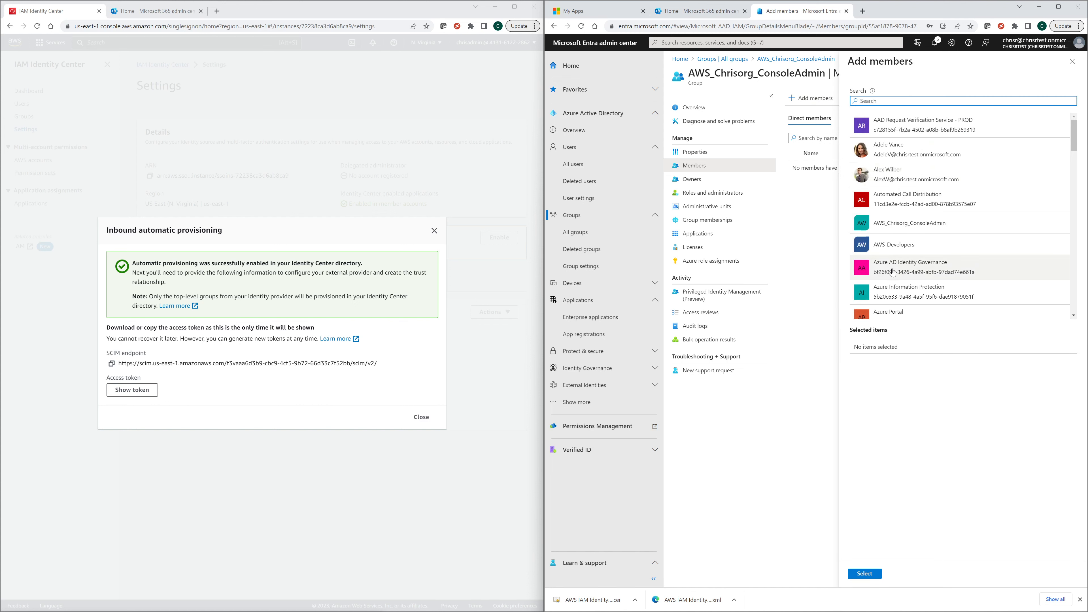
scroll(892, 273, down, 4)
scroll(891, 272, down, 1)
scroll(892, 273, down, 1)
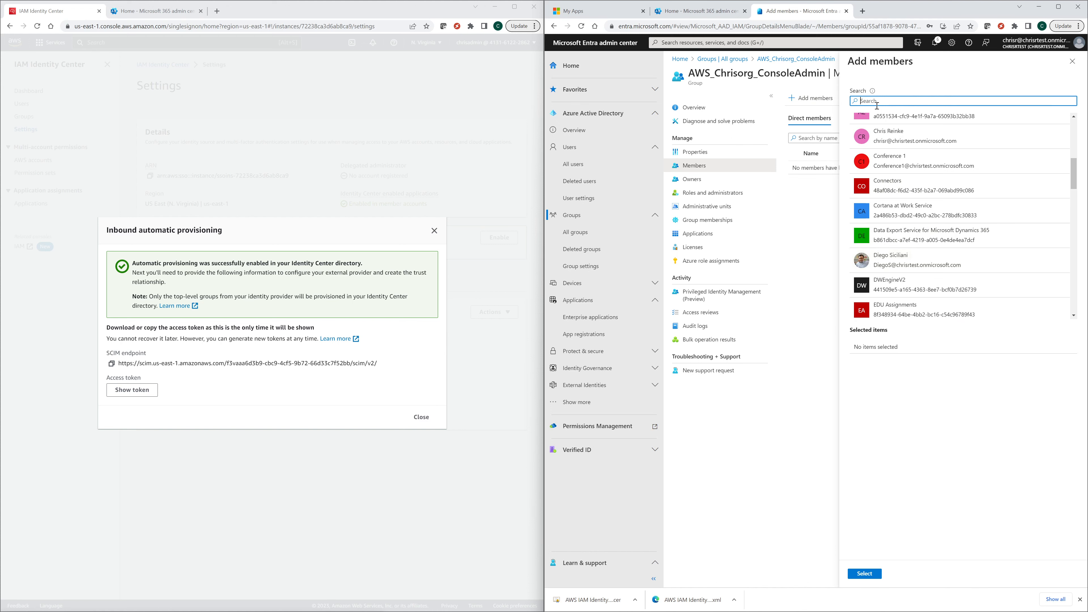
text(chris)
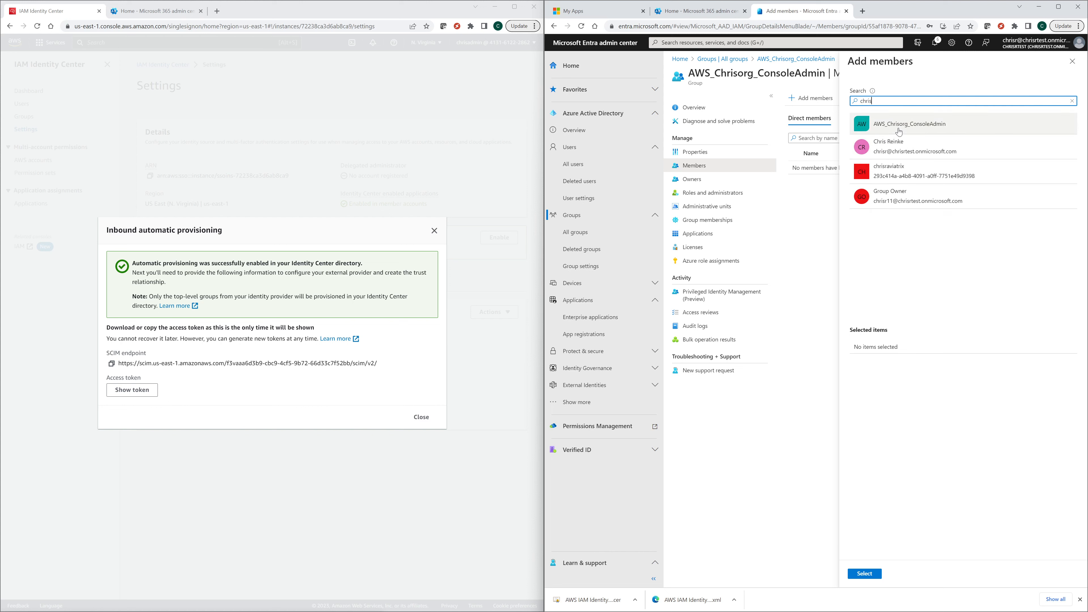
click(899, 148)
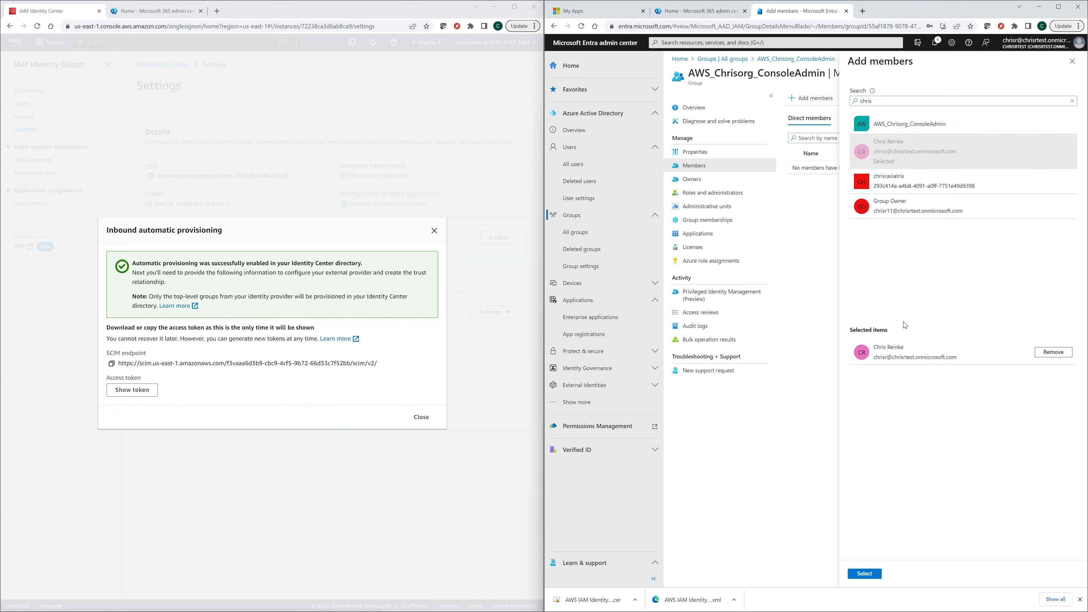
click(863, 573)
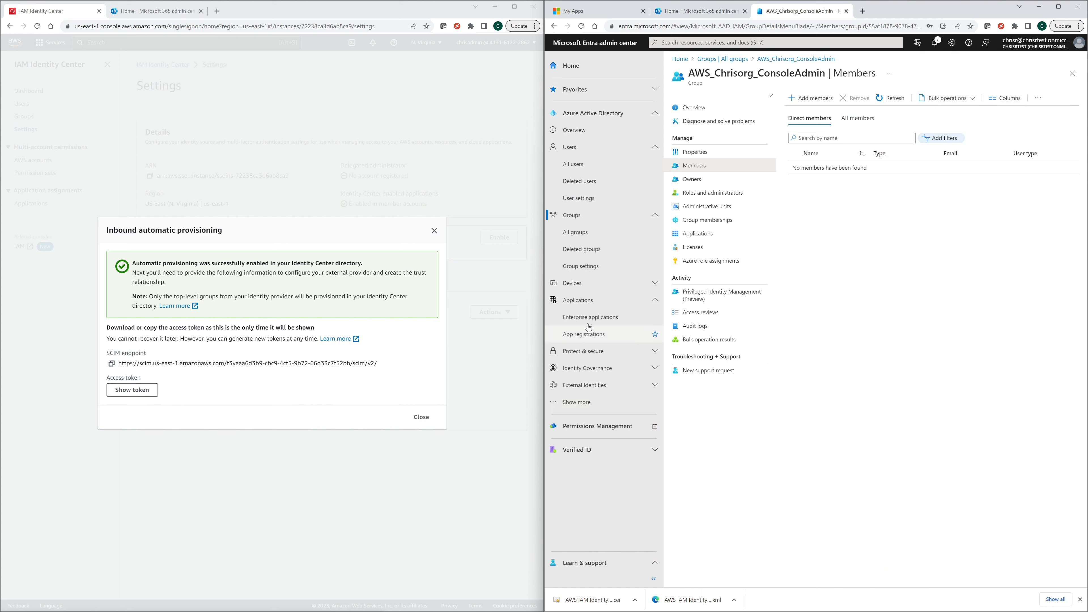
Assign the AWS_Chrisorg_ConsoleAdmin group to the AWS IAM Identity Center enterprise application
click(579, 318)
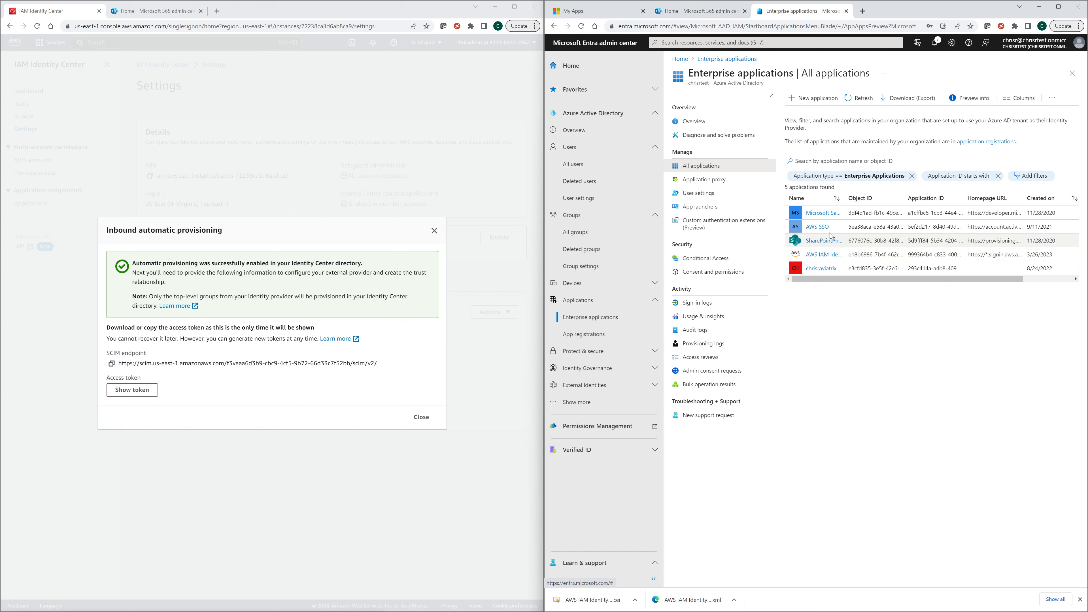
click(824, 255)
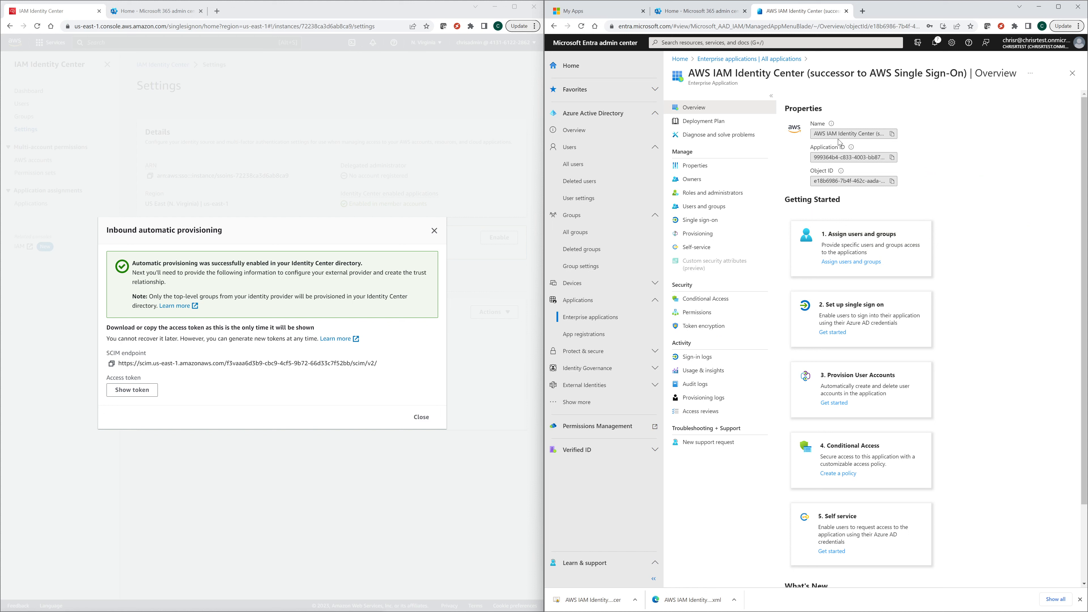
click(839, 262)
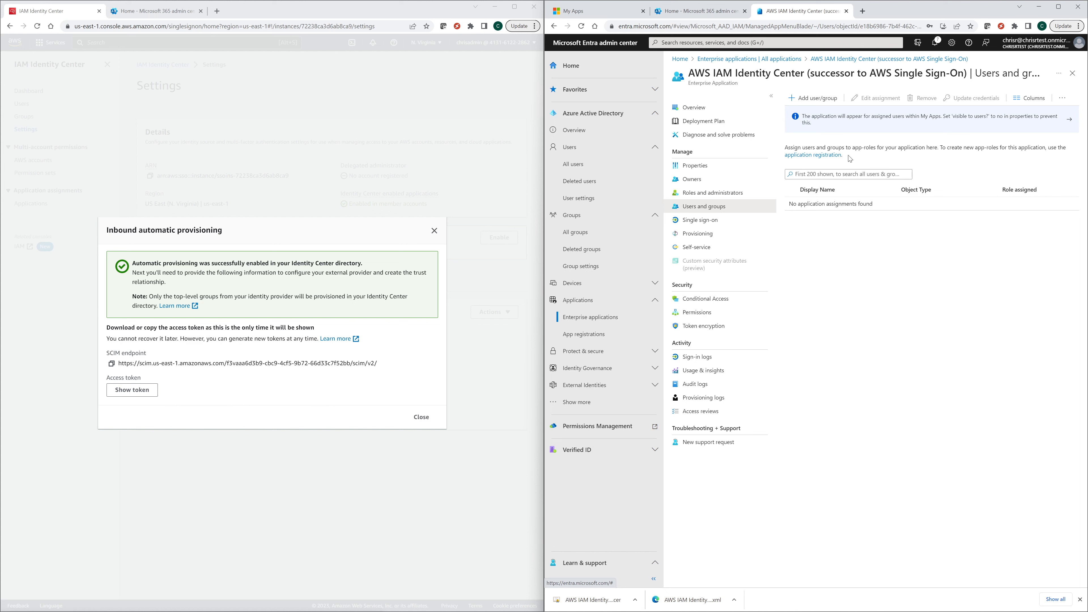
click(808, 103)
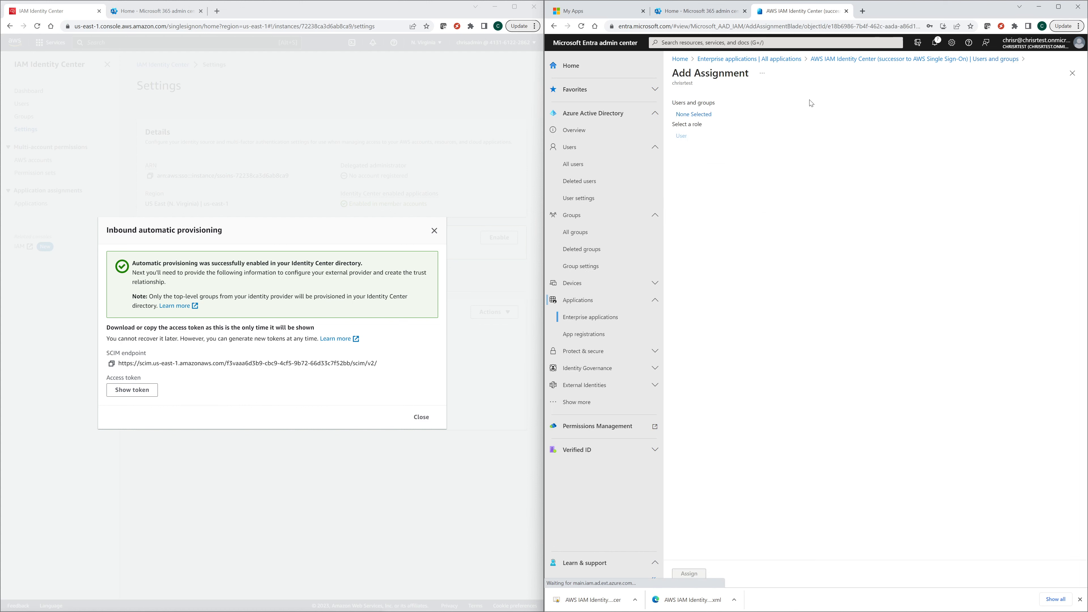
click(706, 115)
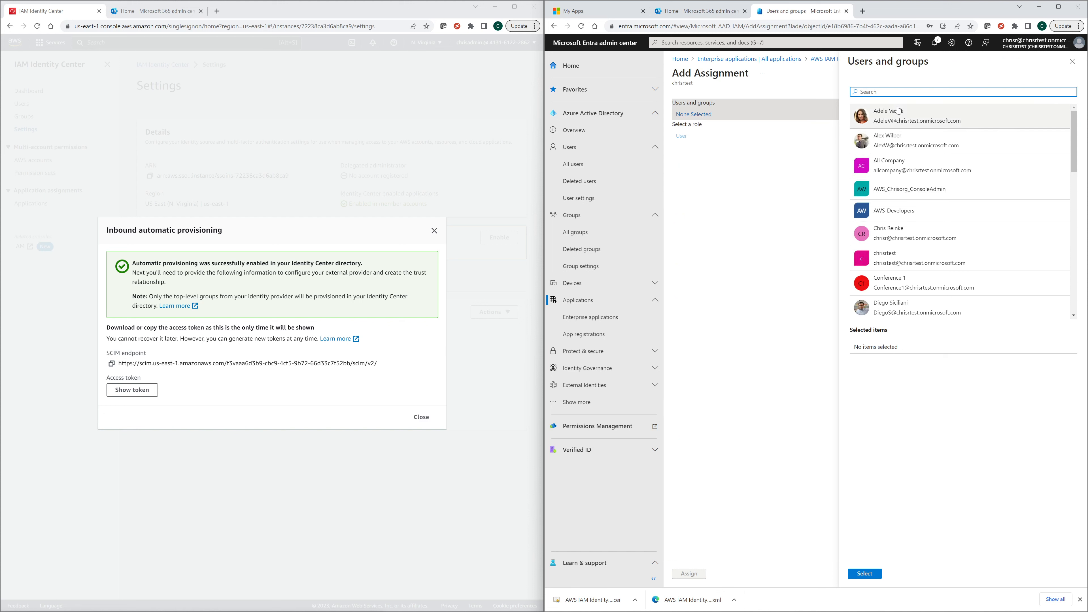
text(aws)
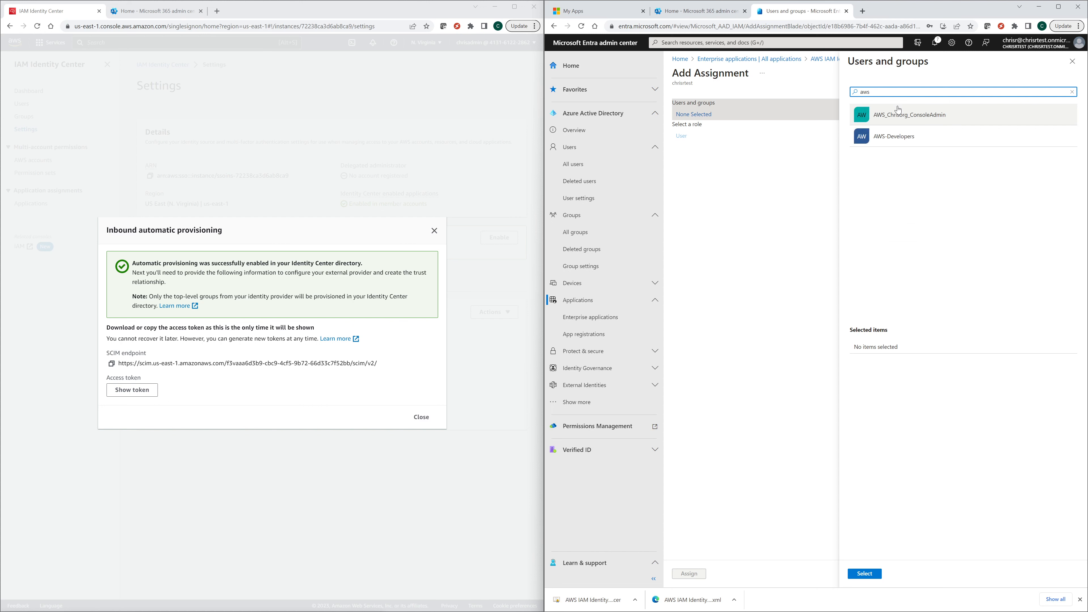
click(898, 111)
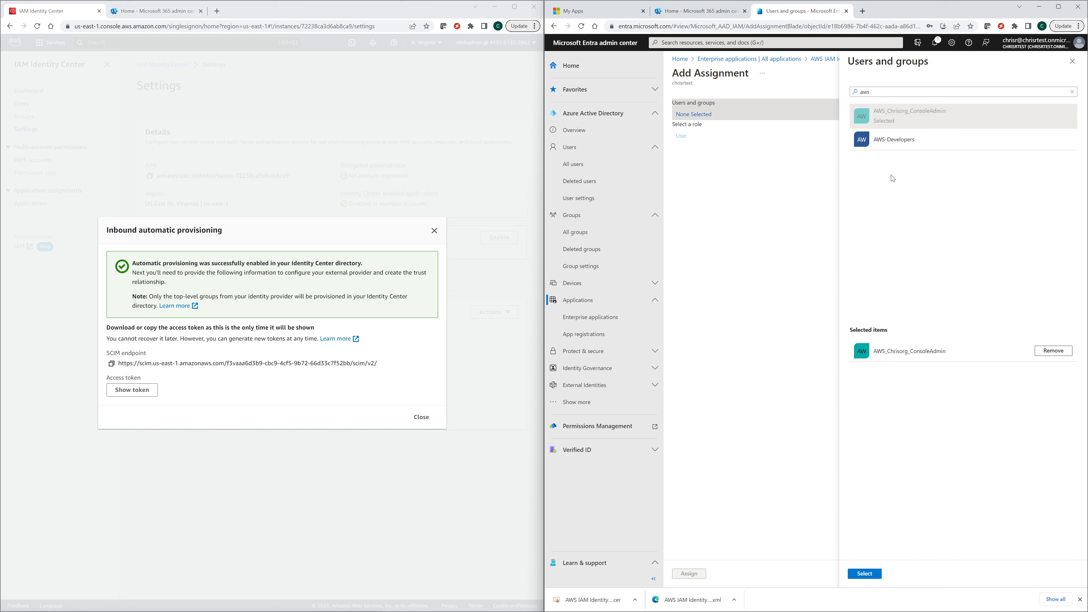
click(864, 574)
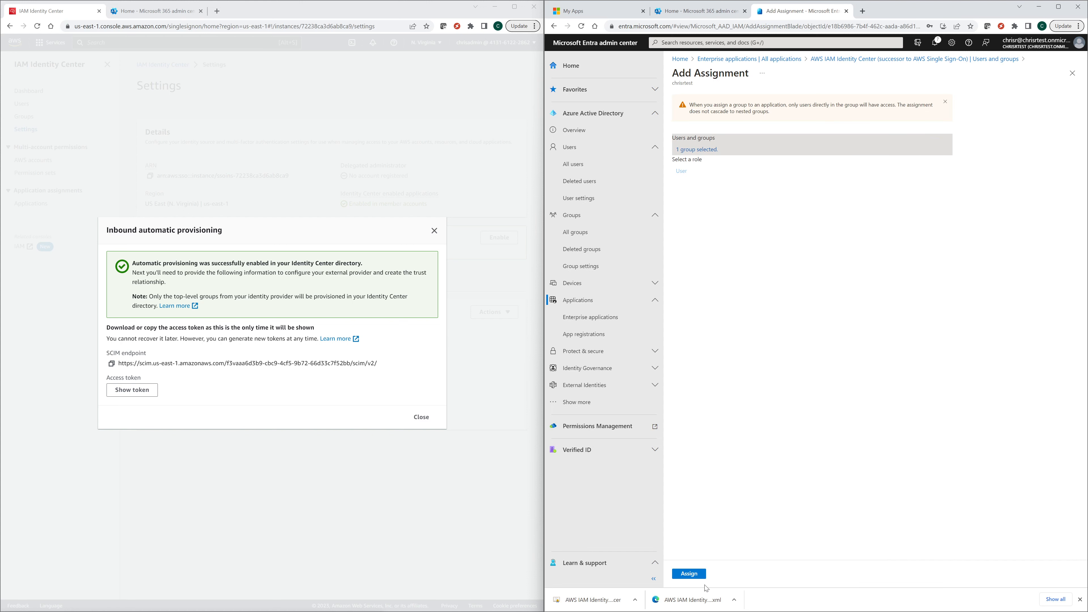
click(685, 575)
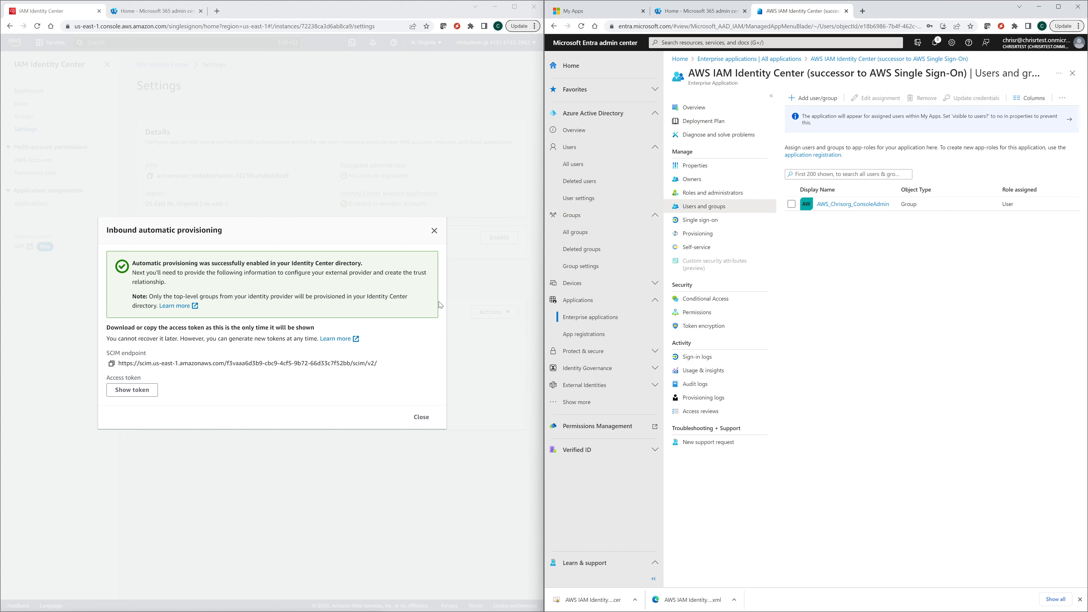
Close the inbound automatic provisioning information in AWS and start provisioning for the AWS IAM Identity Center application in Entra
click(421, 417)
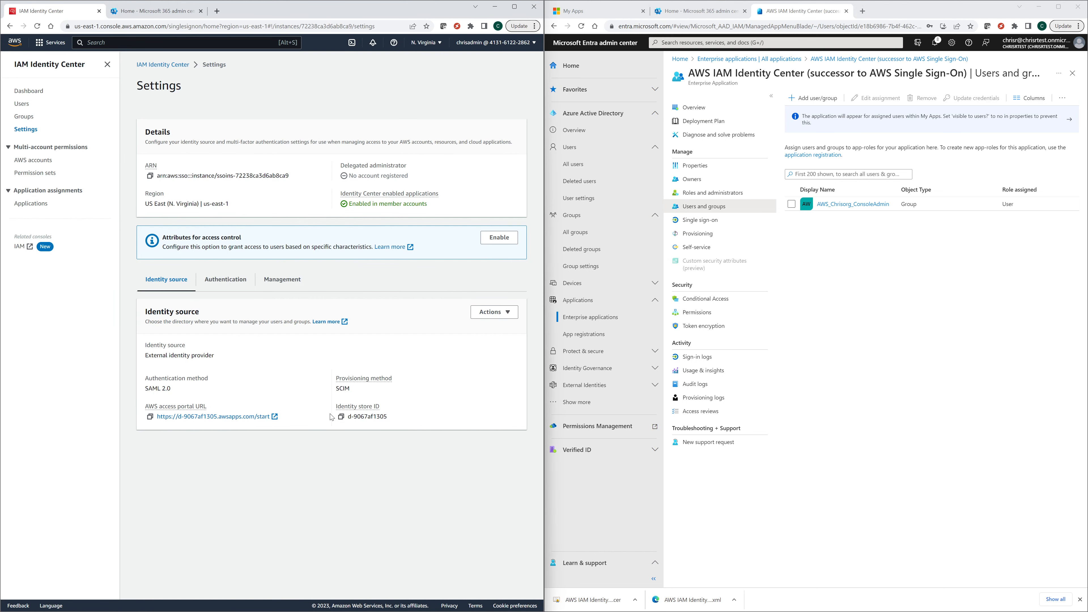
click(698, 224)
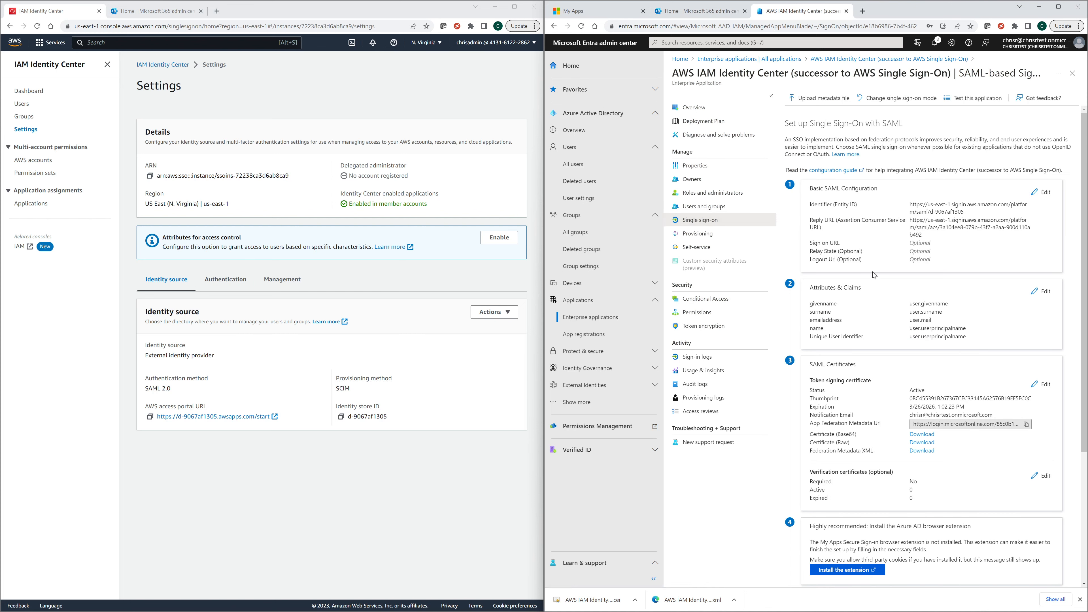
click(687, 239)
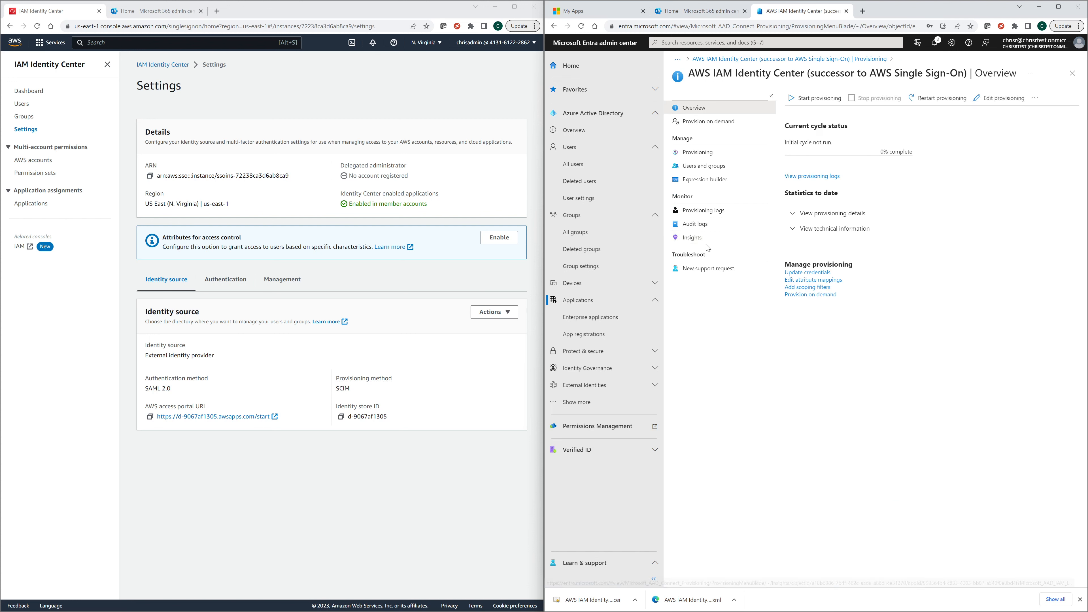
click(809, 99)
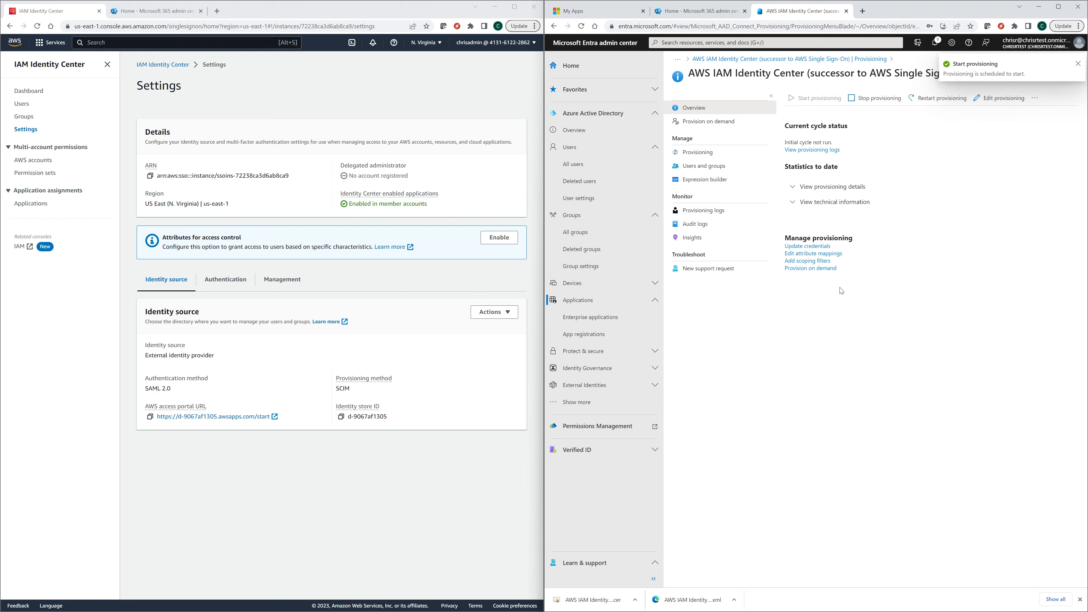
Check the refreshed provisioning logs, and inspect the synced users and groups in IAM Identity Center with wider name columns
click(806, 151)
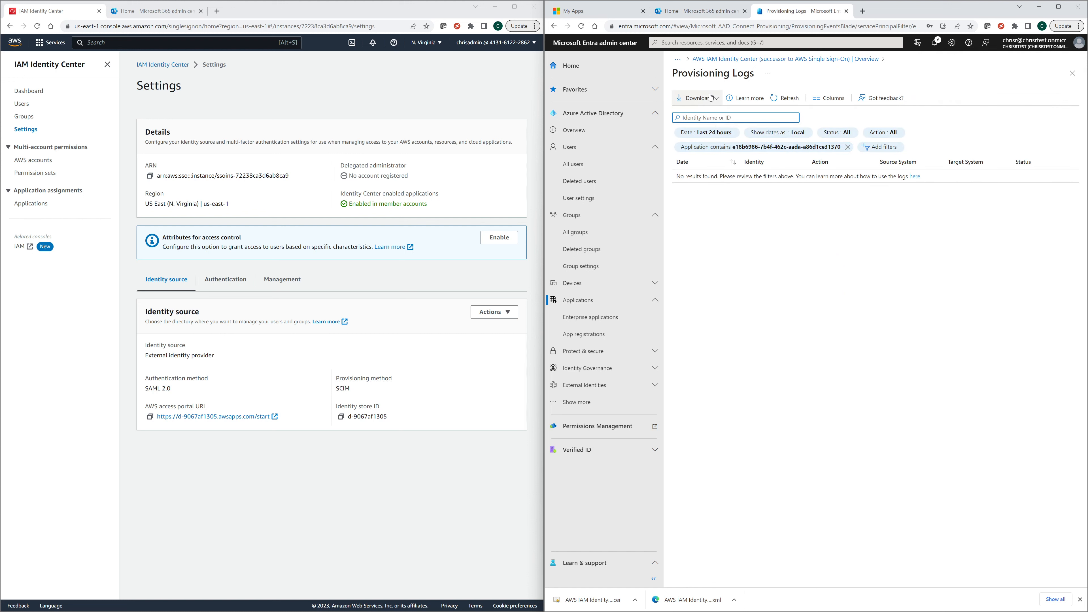
click(782, 99)
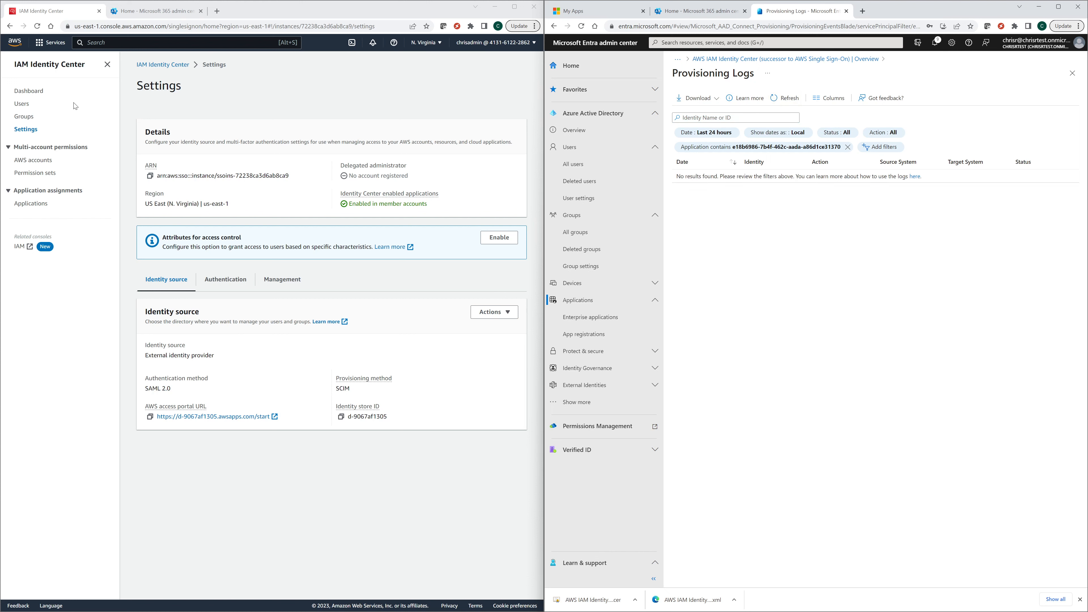
click(20, 104)
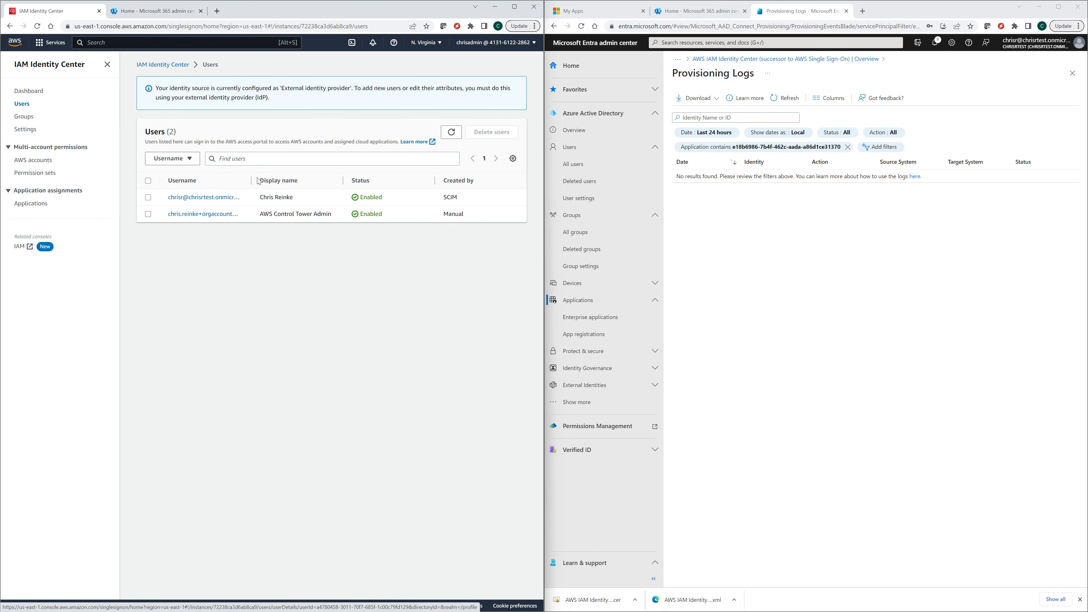
drag(250, 177, 285, 177)
click(31, 116)
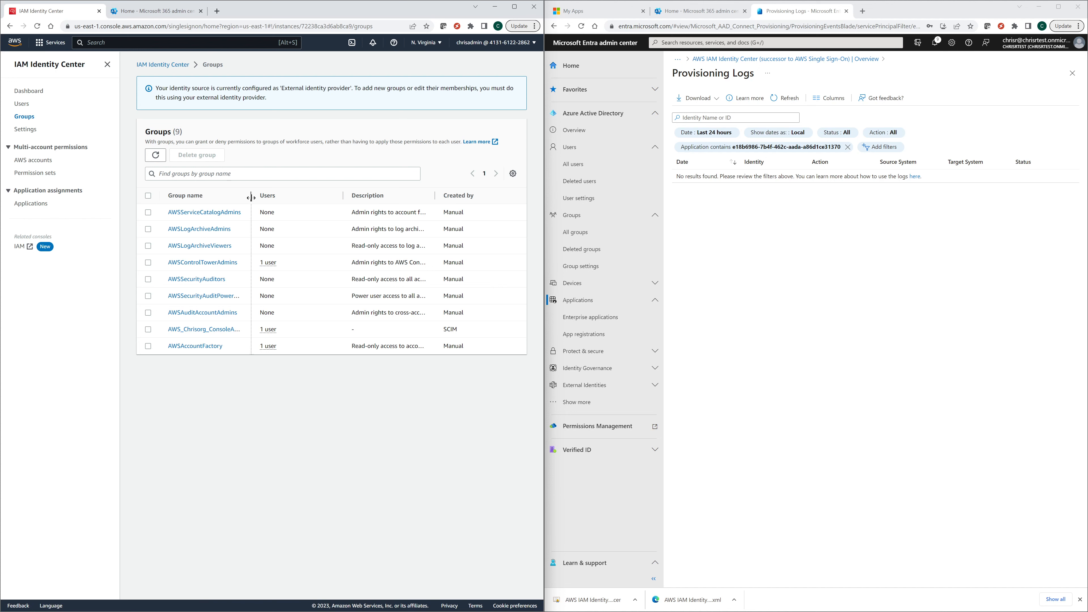
drag(251, 197, 274, 198)
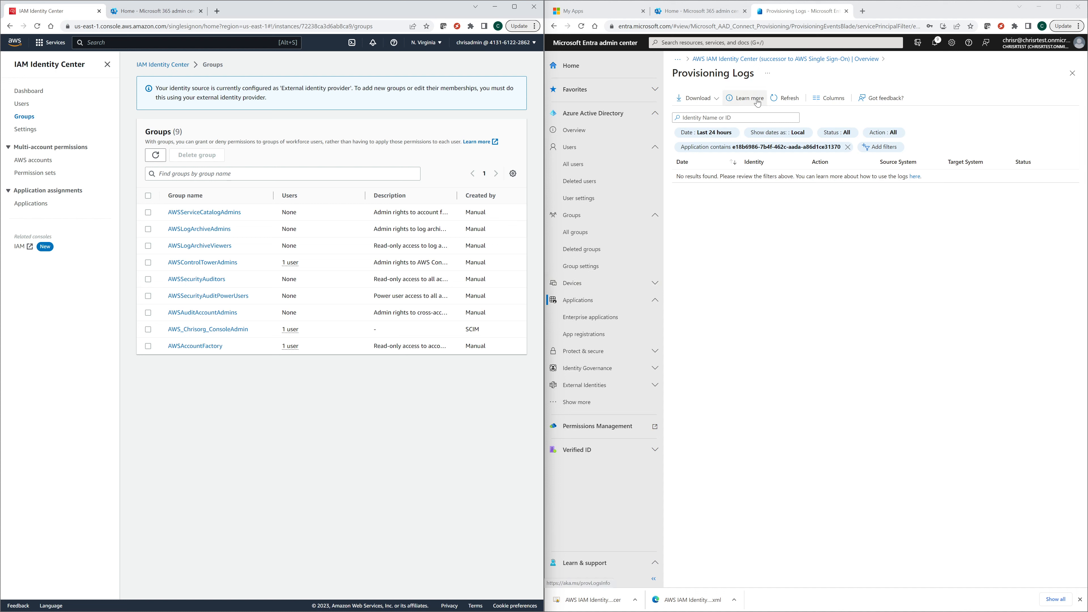
Review the application's provisioning details and the on-demand provisioning page, and return to the provisioning overview
click(1072, 72)
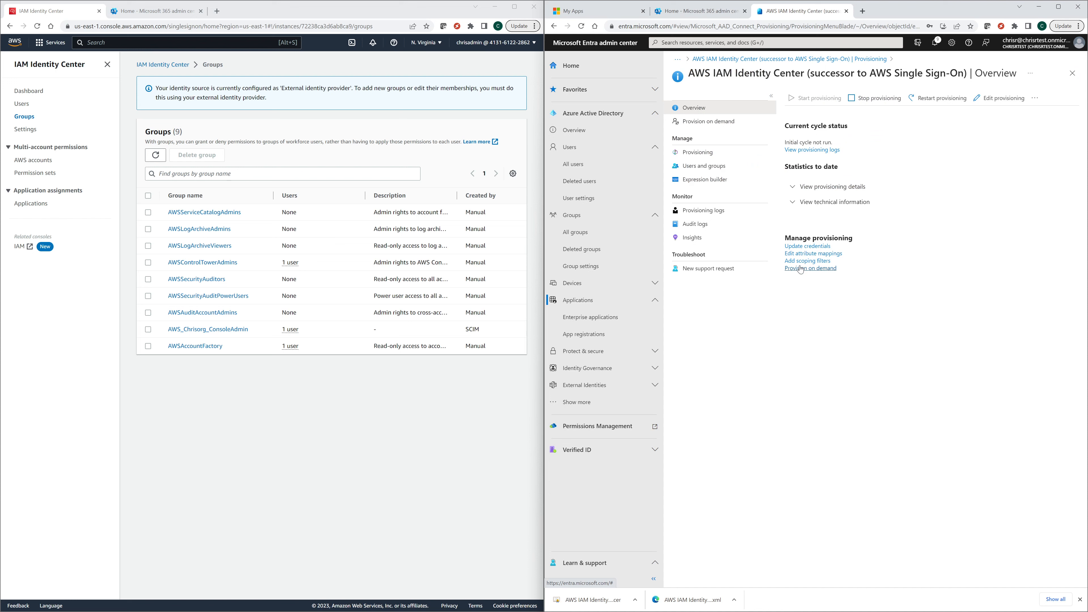
click(827, 194)
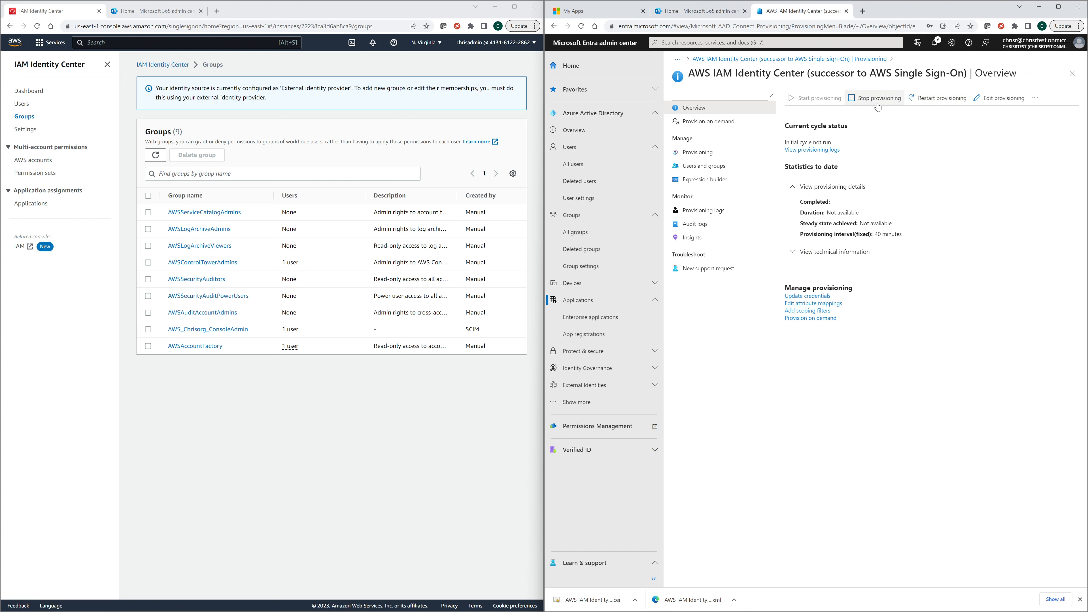
click(817, 318)
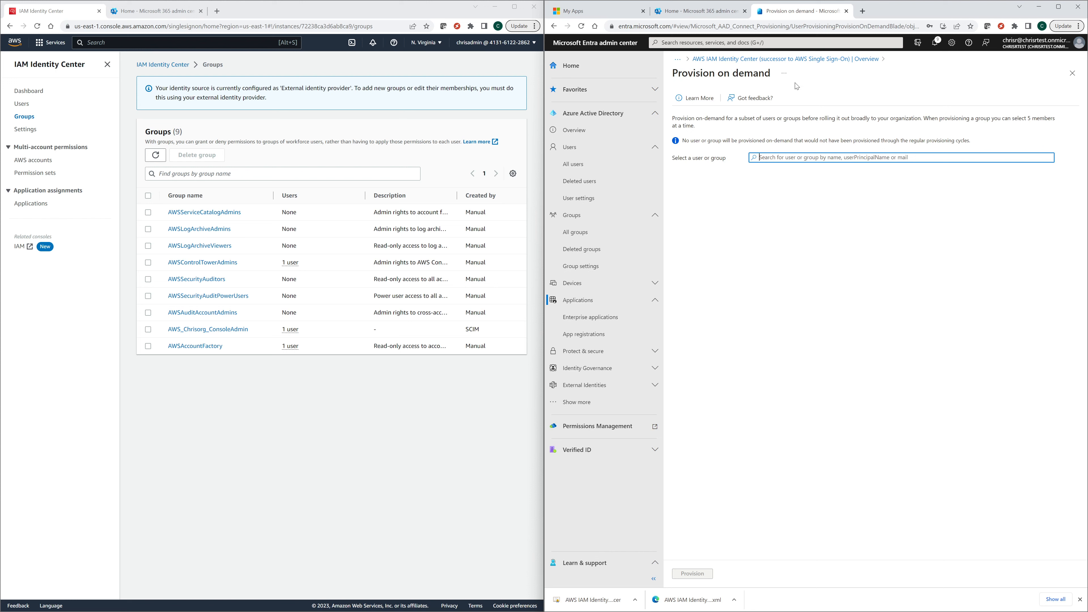
click(800, 61)
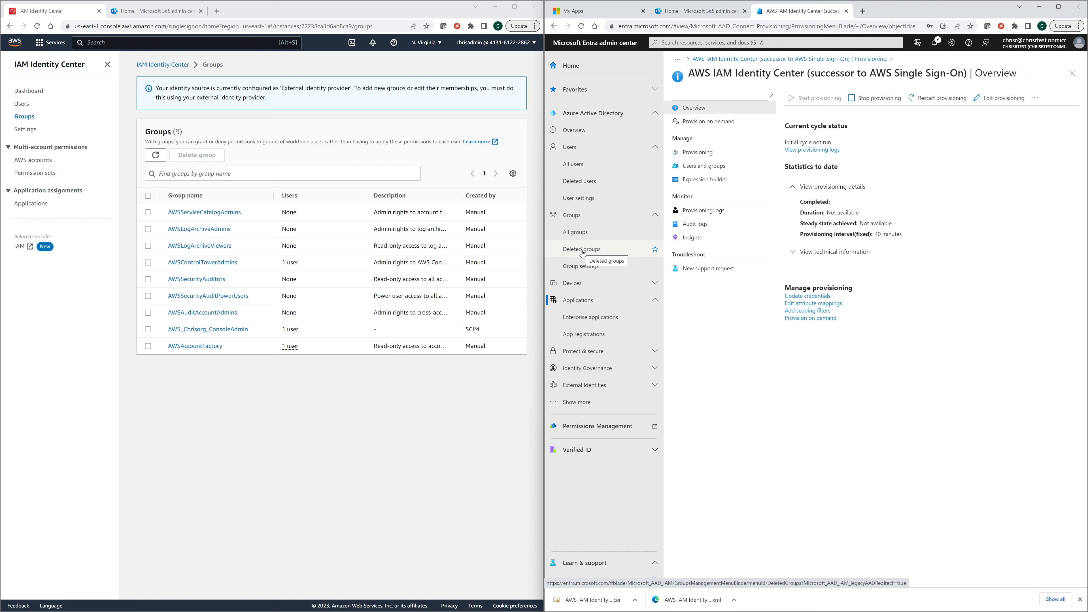
Switch to My Apps, refresh the dashboard and launch the AWS IAM Identity Center application
click(576, 18)
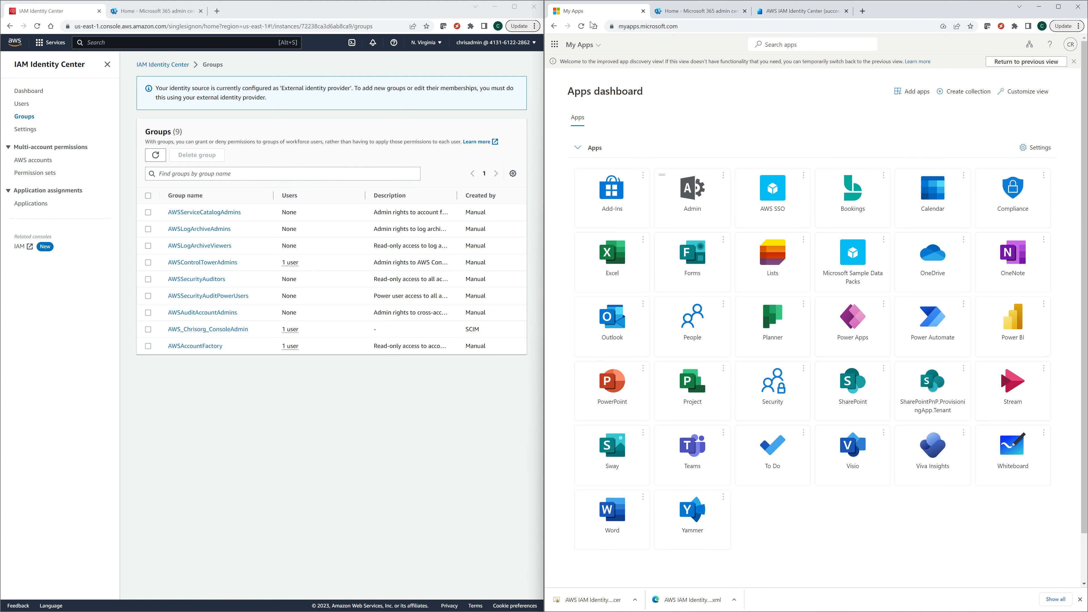
click(583, 27)
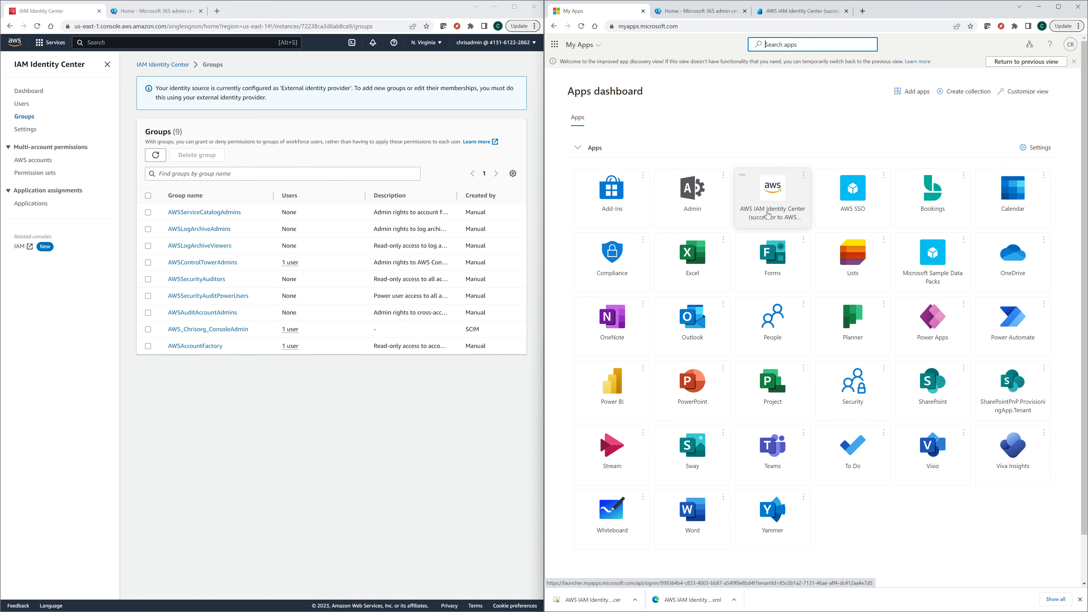
click(773, 201)
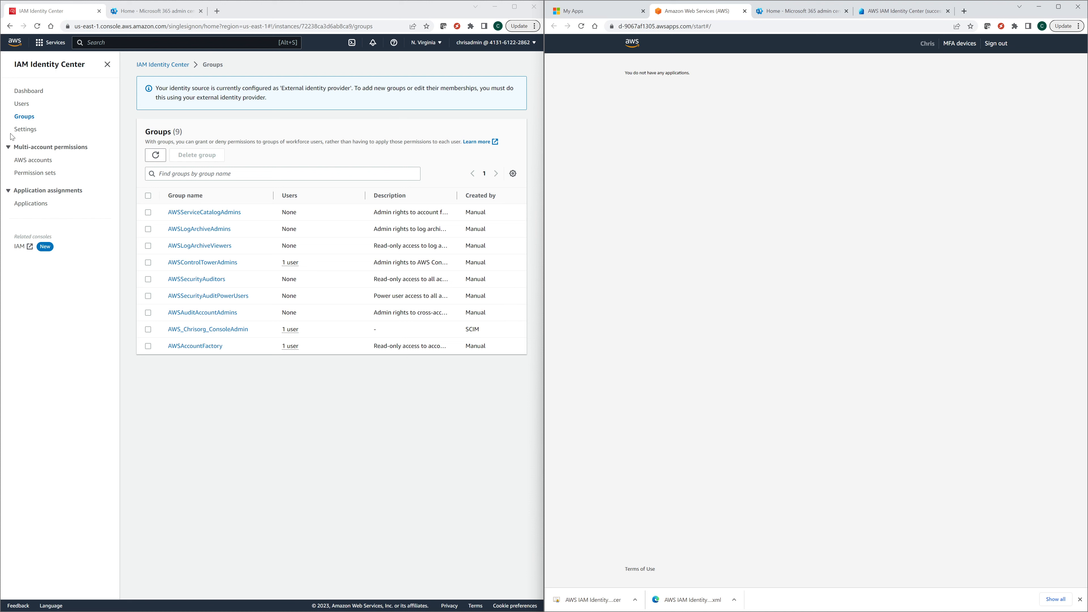
In IAM Identity Center, assign the AWS_Chrisorg_ConsoleAdmin group to the chrisorgaccount management account with the AWSAdministratorAccess permission set
click(169, 66)
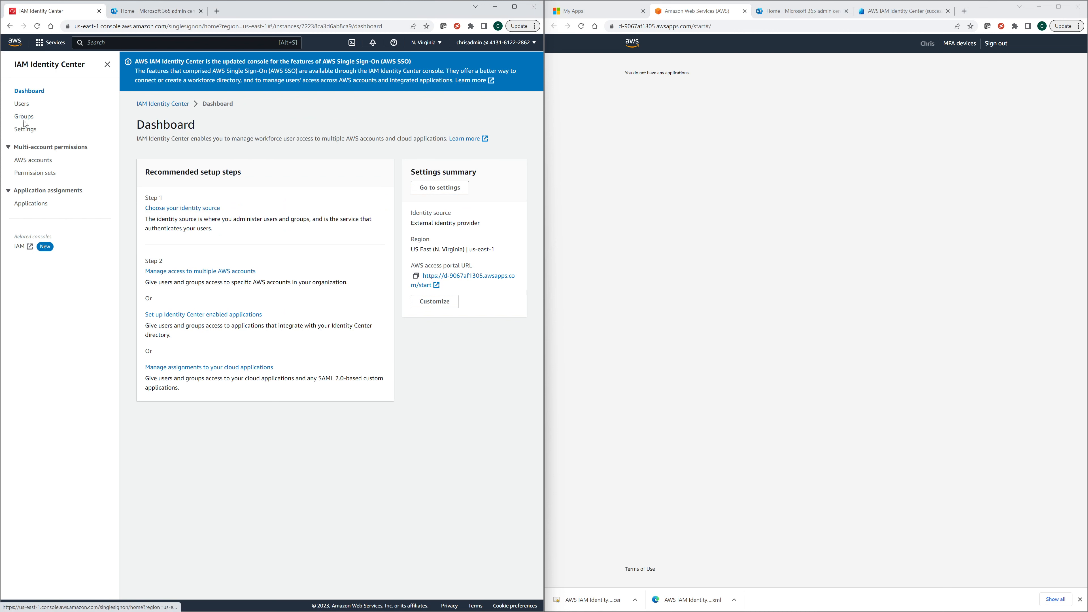
click(33, 161)
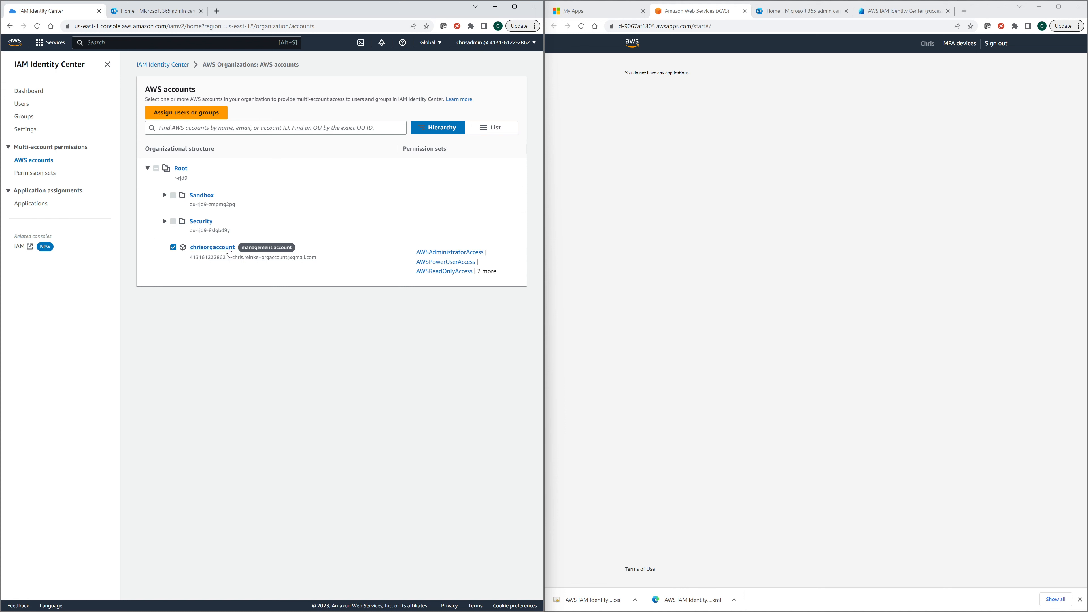
click(183, 112)
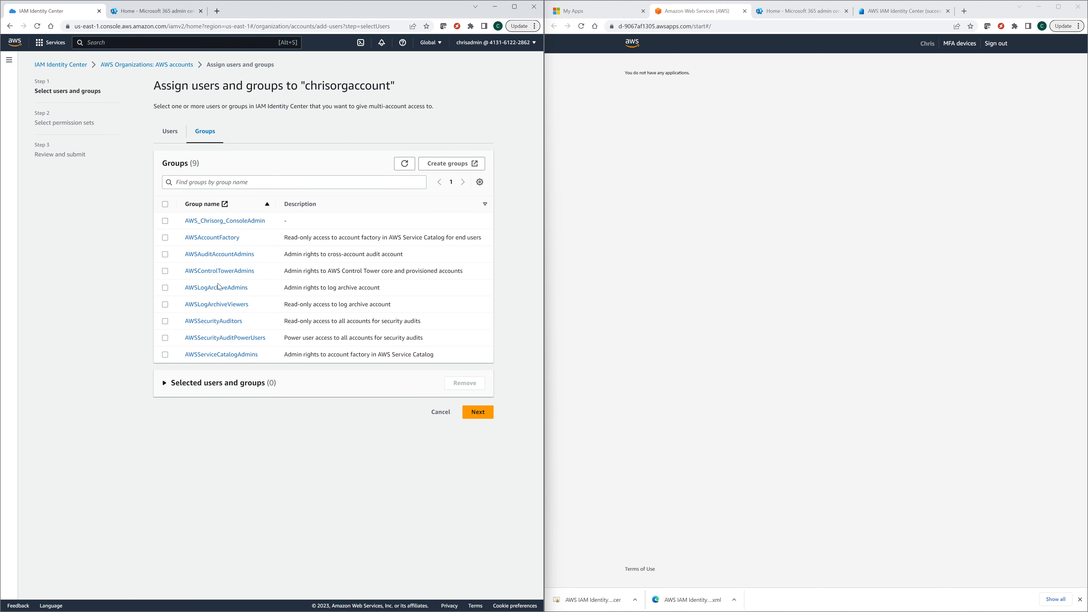
click(164, 222)
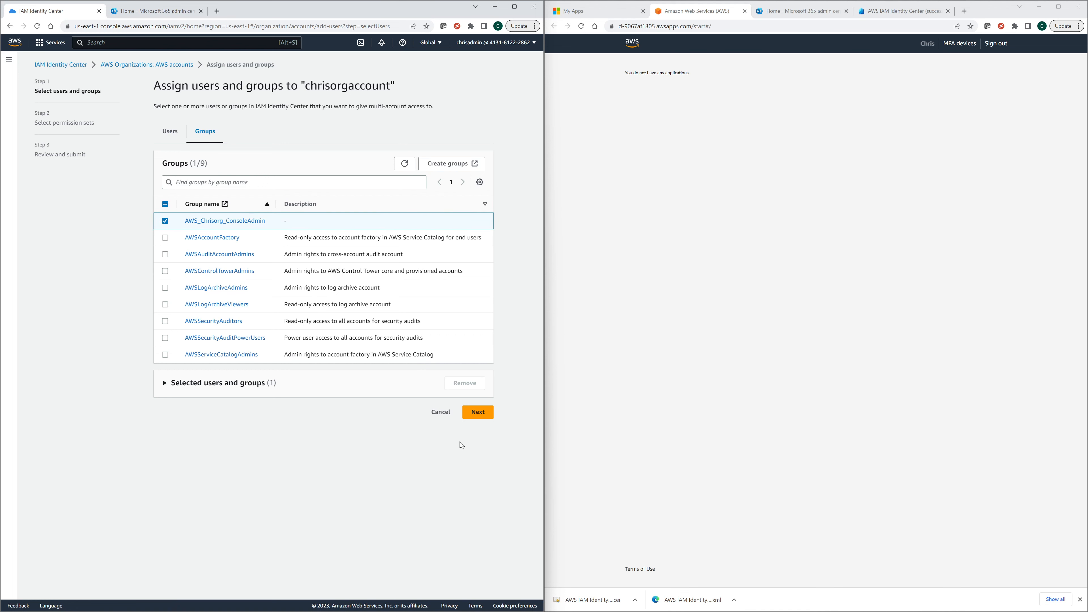
click(473, 416)
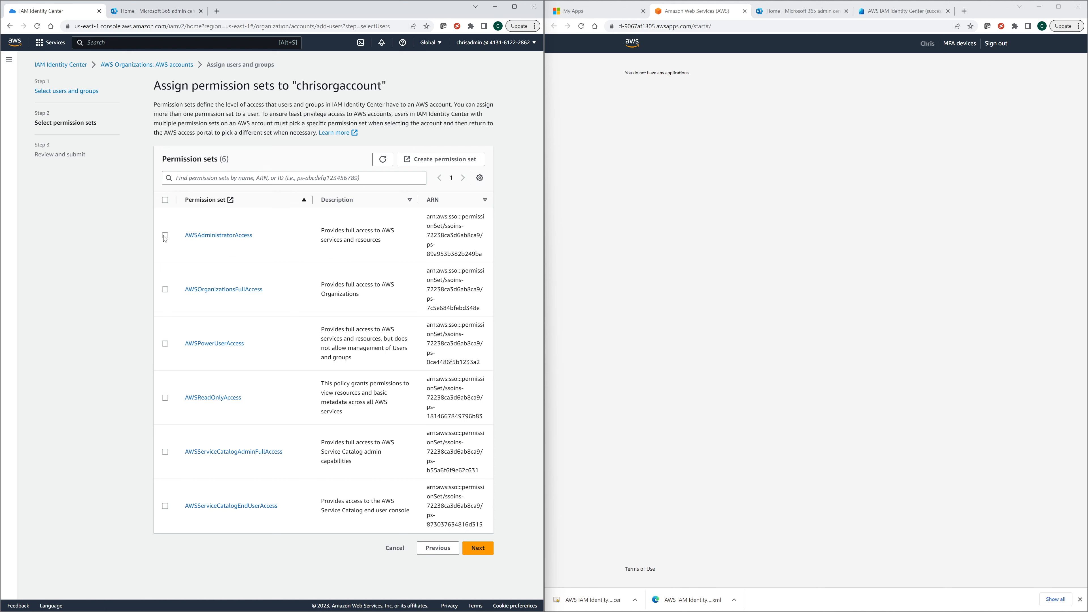
click(166, 236)
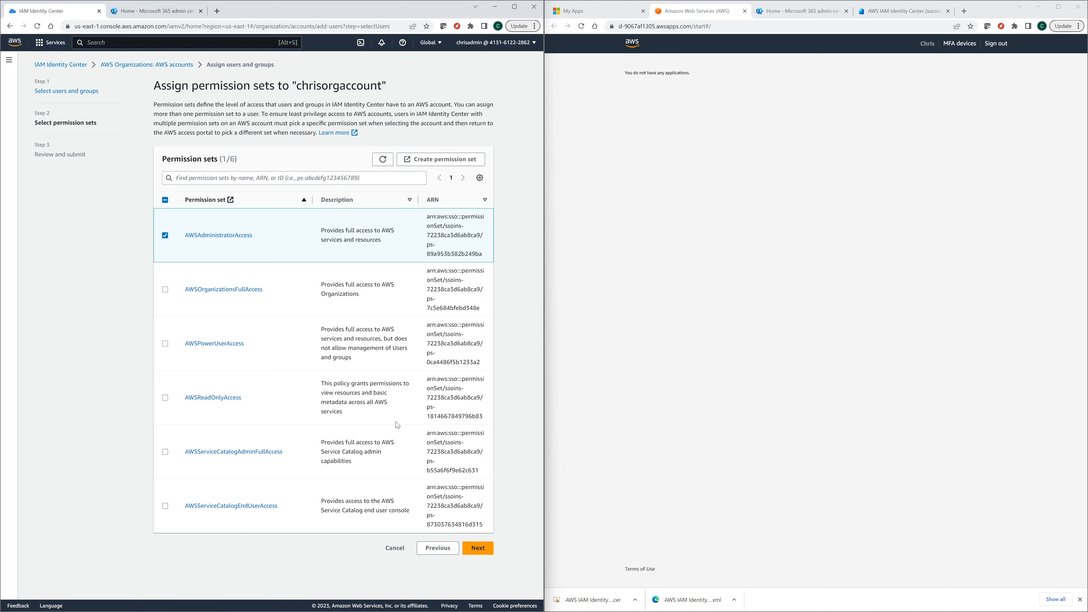
click(474, 551)
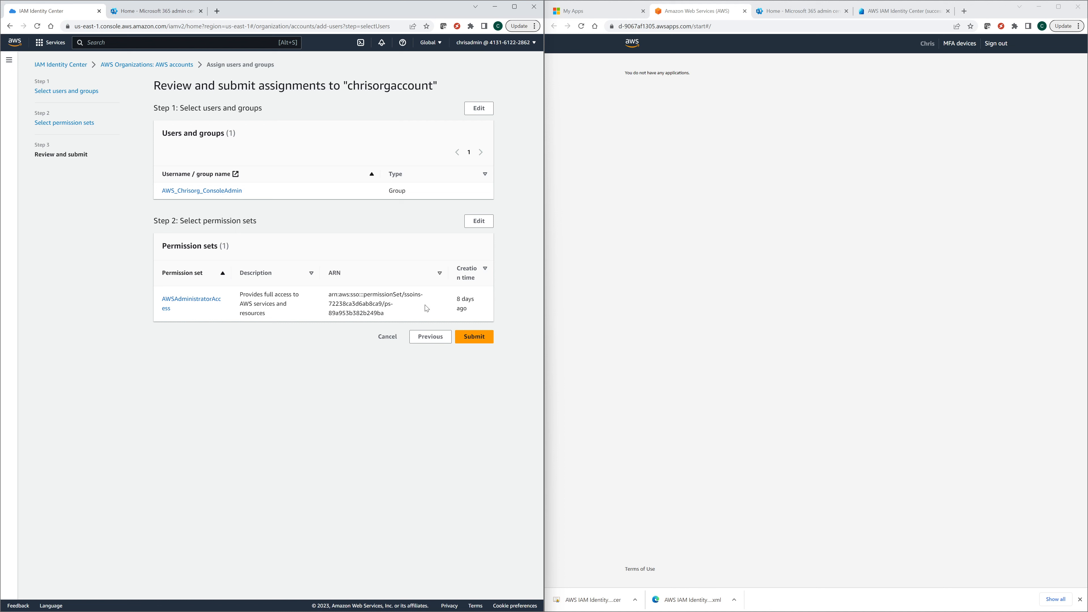
click(474, 337)
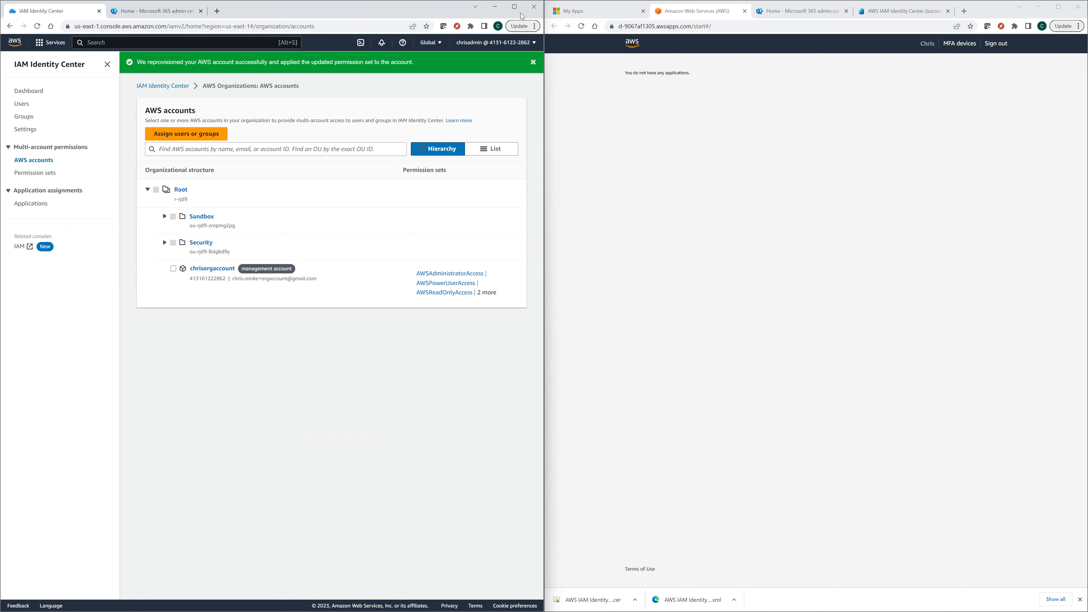
Refresh the AWS access portal, open chrisorgaccount's management console with AWSAdministratorAccess, and return to My Apps
click(581, 26)
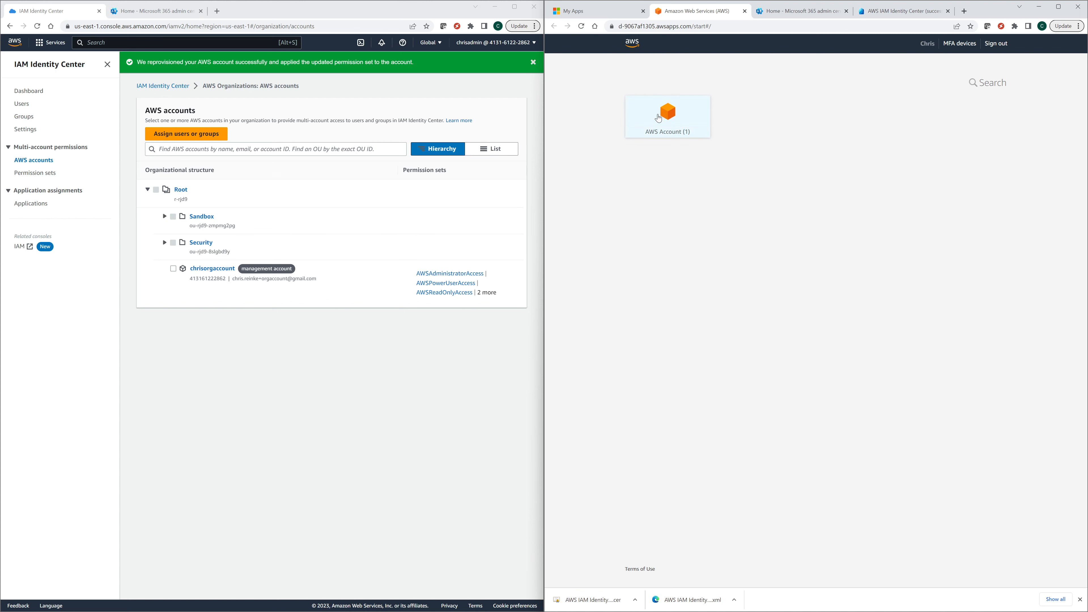
click(676, 123)
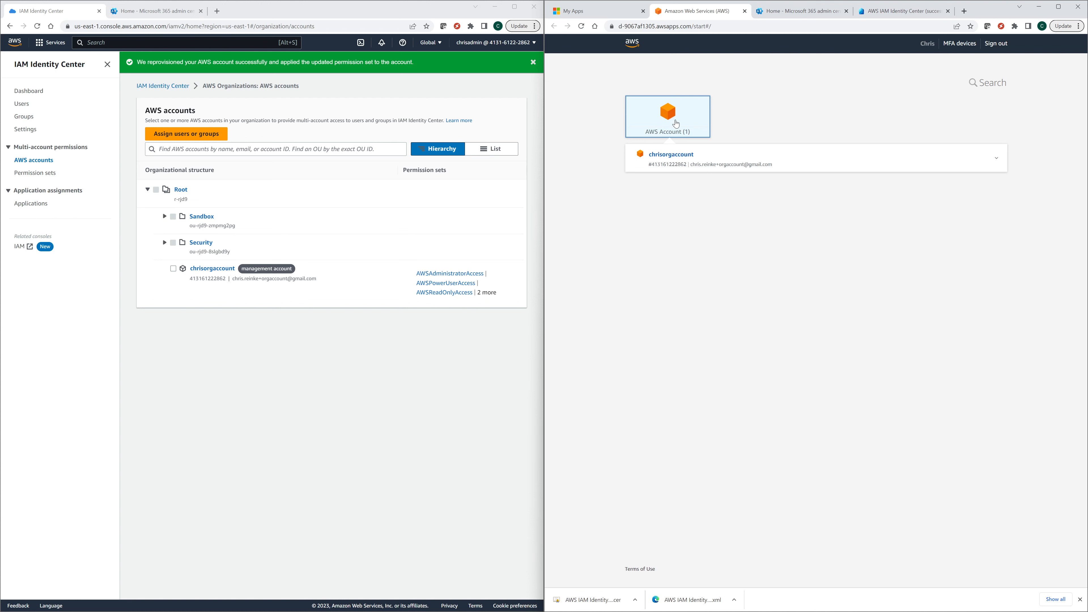
click(669, 159)
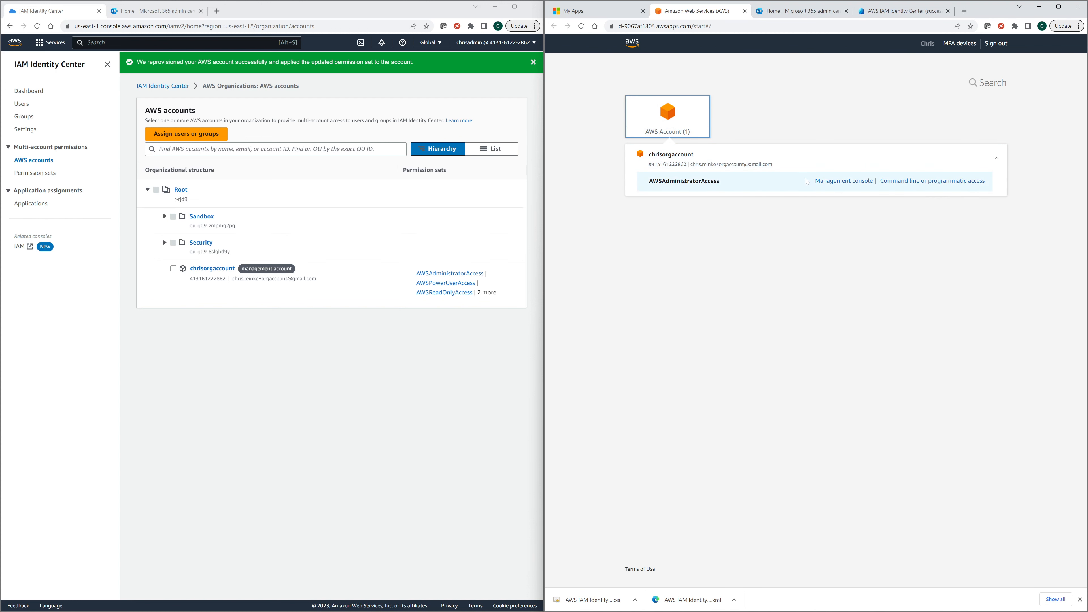
click(823, 185)
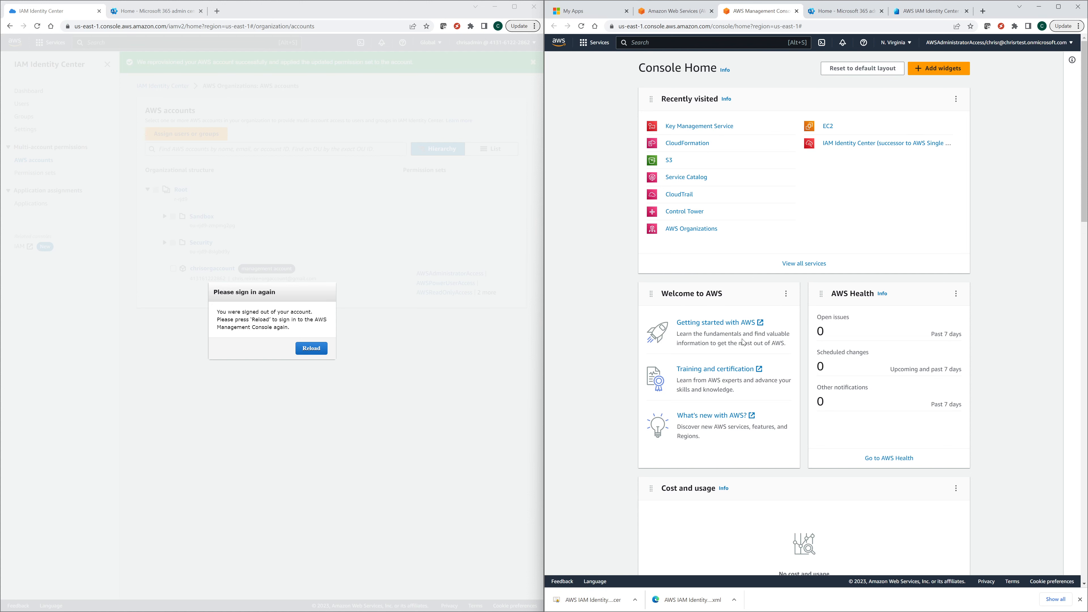
click(576, 11)
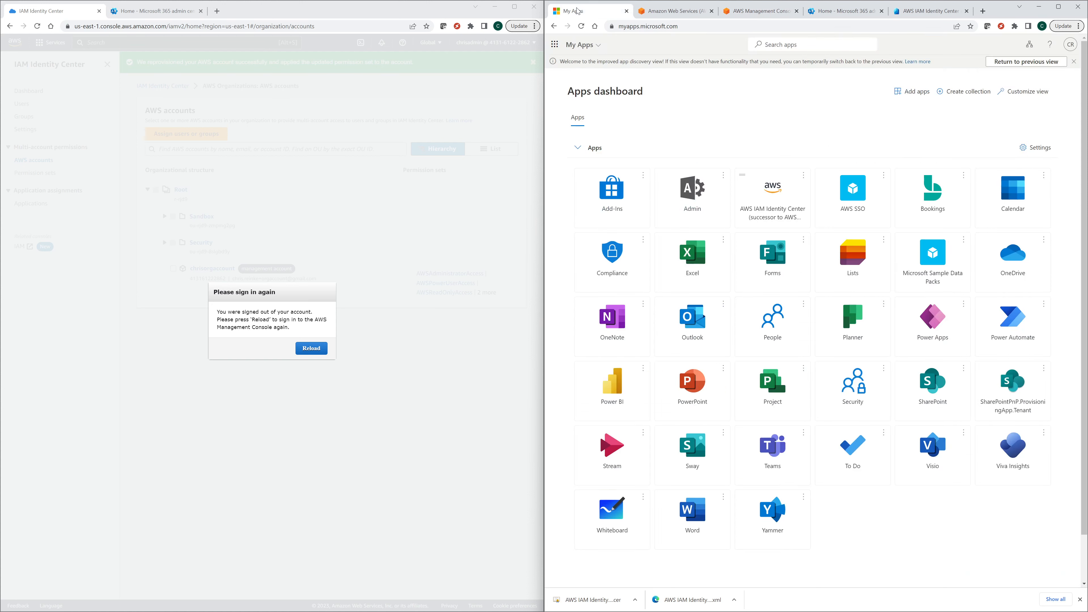